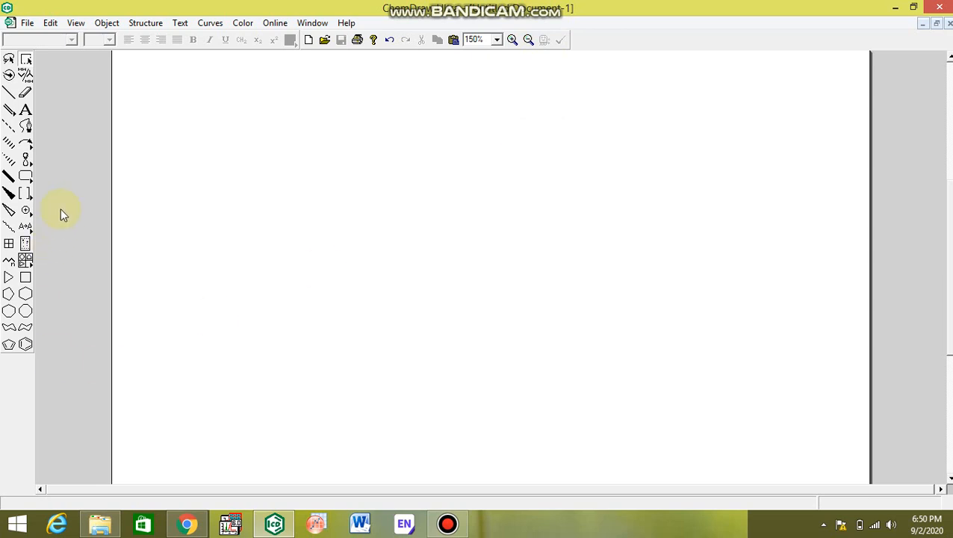
# Draw three solid bonds meeting at one central carbon, two pointing down to the sides and one pointing straight up.
pyautogui.click(8, 91)
pyautogui.click(10, 94)
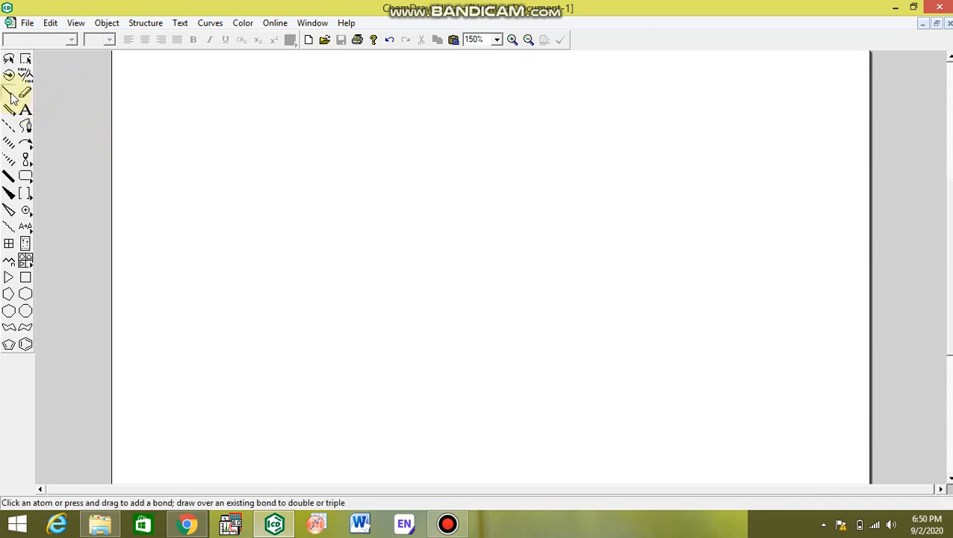
pyautogui.click(324, 185)
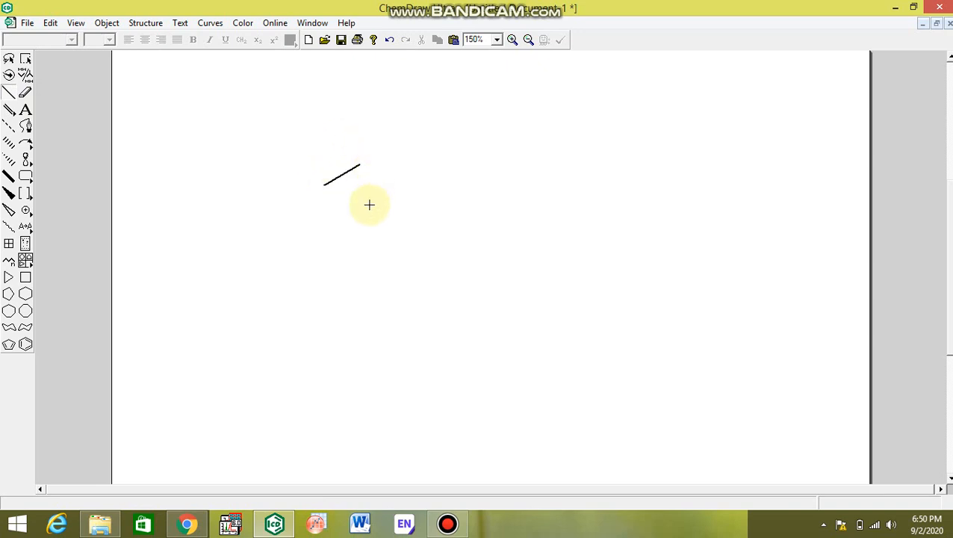
pyautogui.click(359, 164)
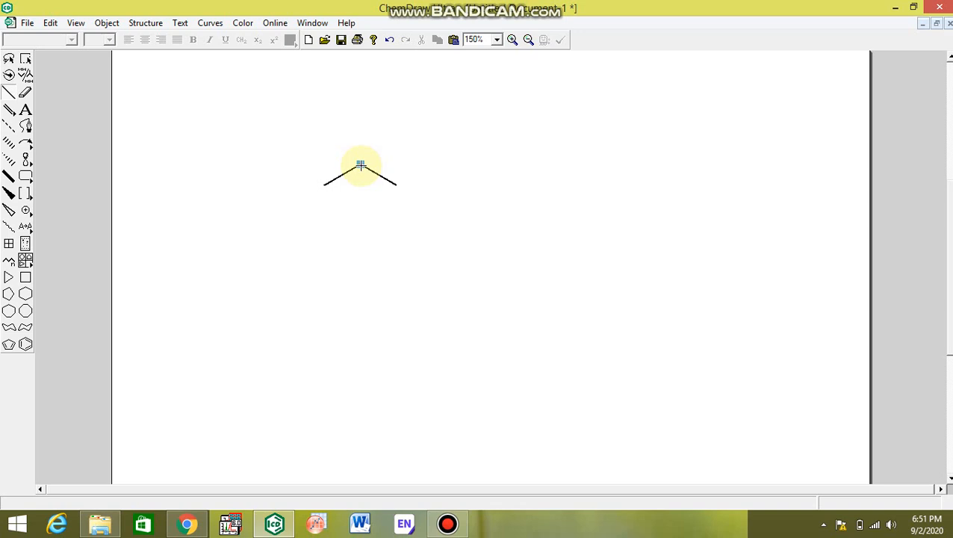
pyautogui.moveTo(361, 165); pyautogui.dragTo(369, 62)
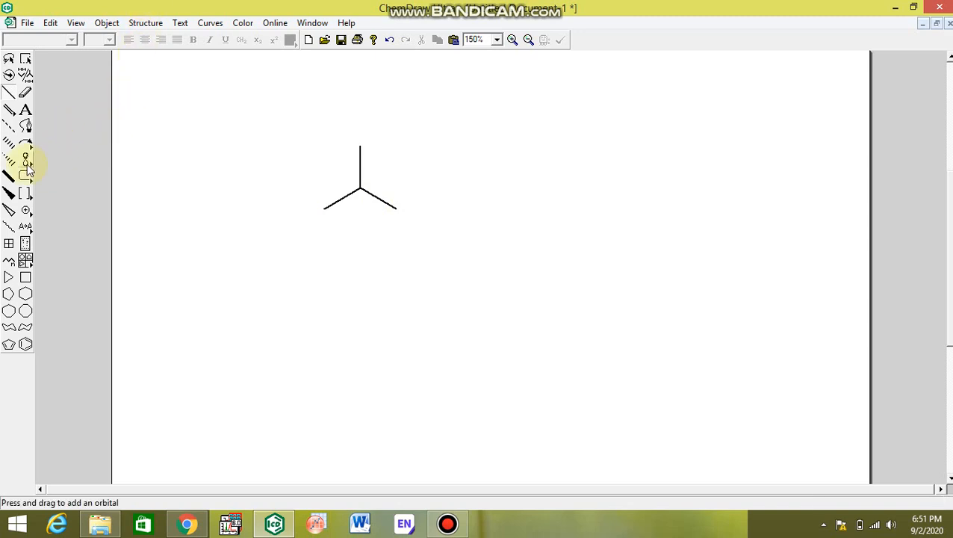
# Add a double bond to each of the three outer ends of the branched skeleton.
pyautogui.moveTo(11, 119)
pyautogui.mouseDown()
pyautogui.moveTo(75, 136)
pyautogui.moveTo(41, 146)
pyautogui.moveTo(43, 123)
pyautogui.moveTo(28, 122)
pyautogui.mouseUp()
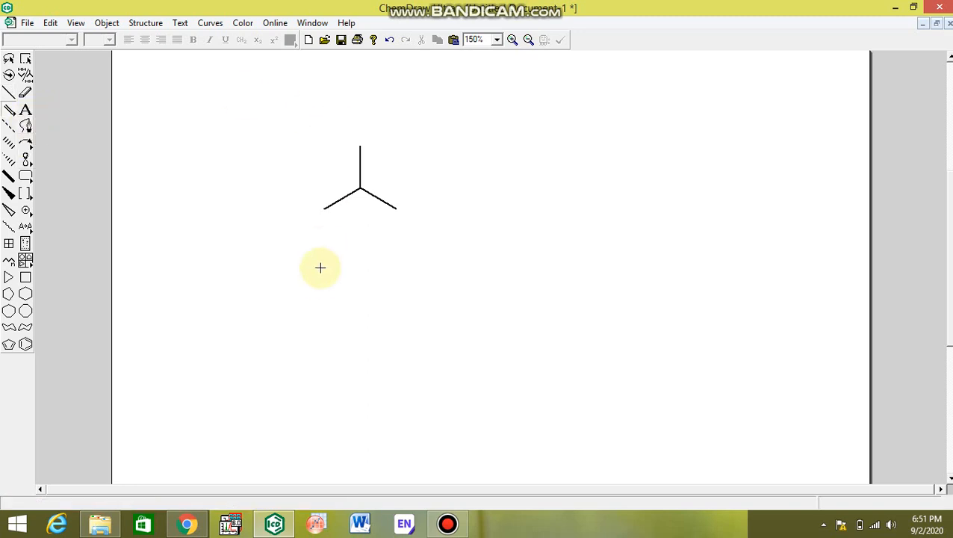
pyautogui.click(396, 210)
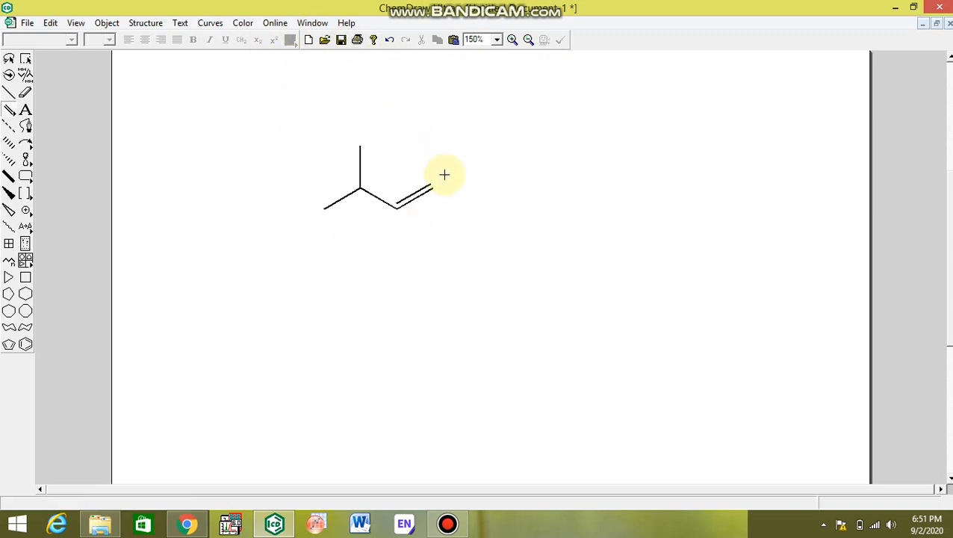
pyautogui.click(359, 139)
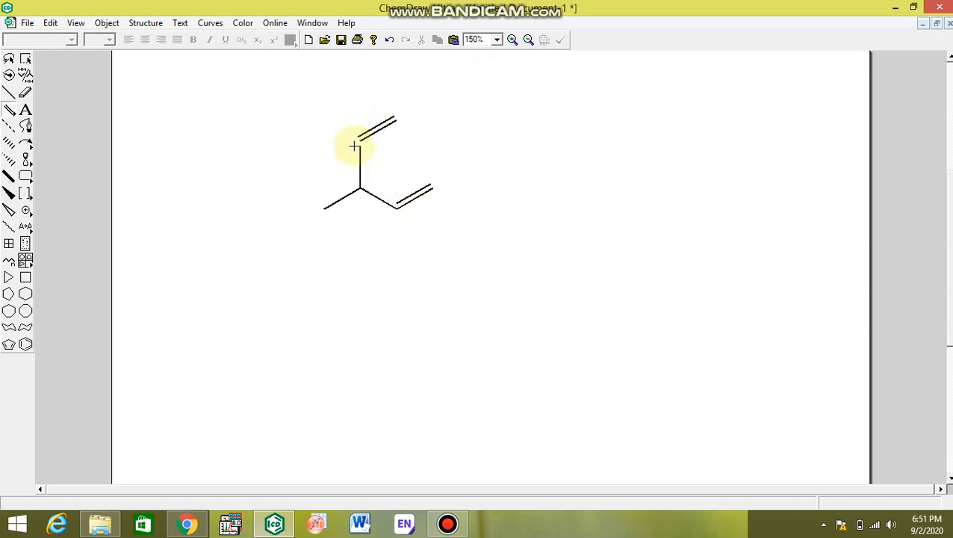
pyautogui.click(325, 208)
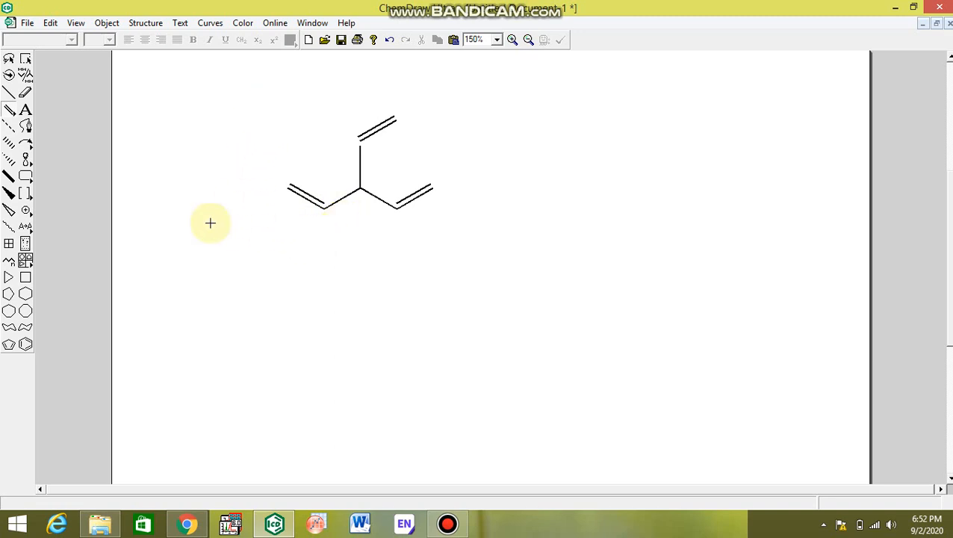
# Label the outer carbon of the left double bond as CH2.
pyautogui.click(26, 111)
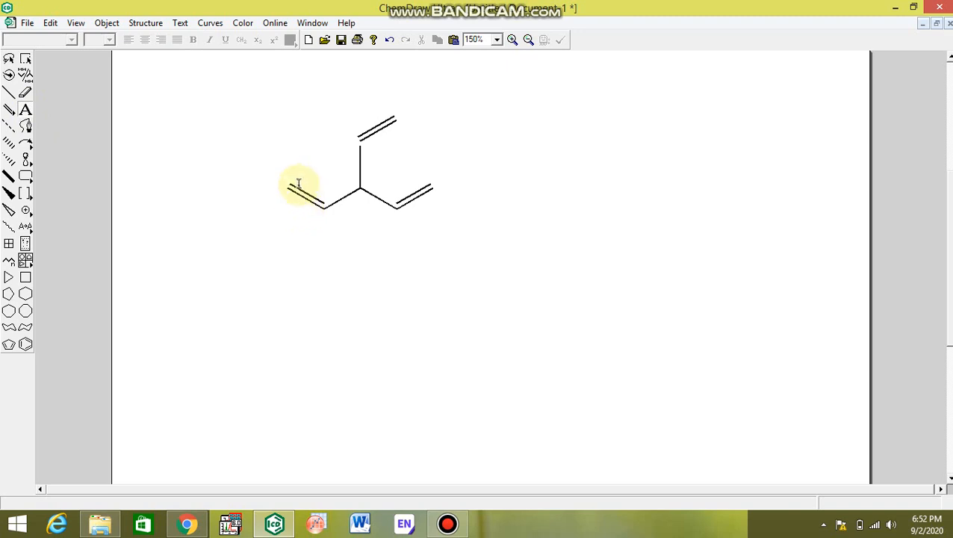
pyautogui.click(288, 186)
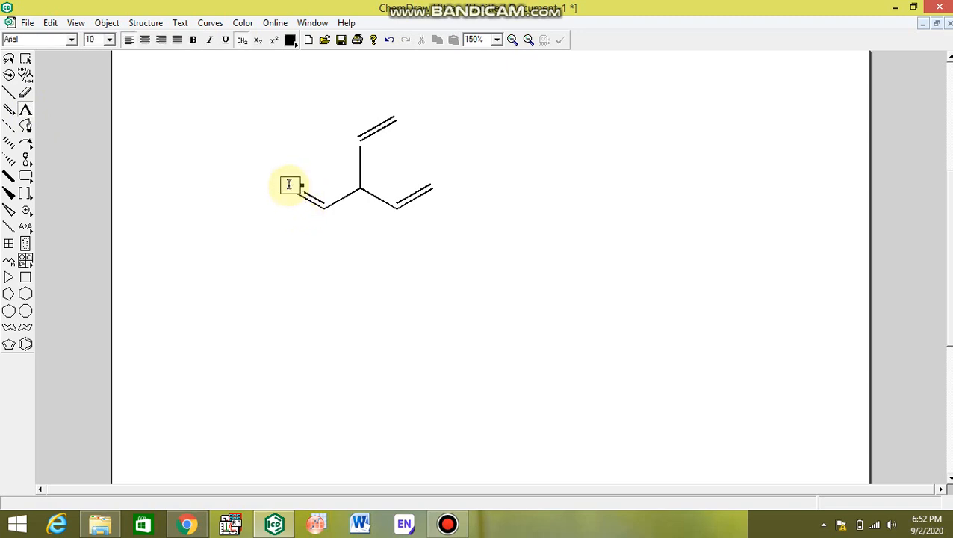
pyautogui.write('ch3')
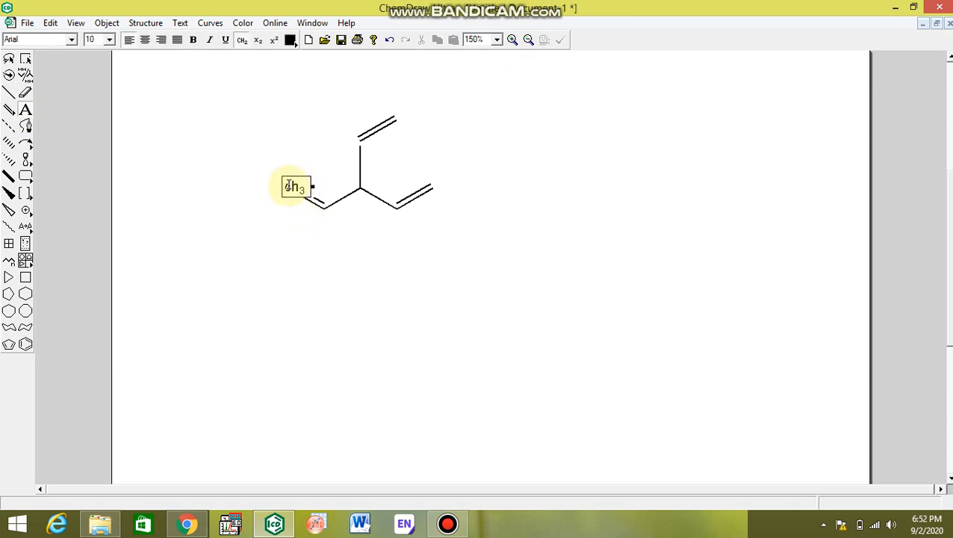
pyautogui.press('BackSpace')
pyautogui.press('BackSpace')
pyautogui.press('BackSpace')
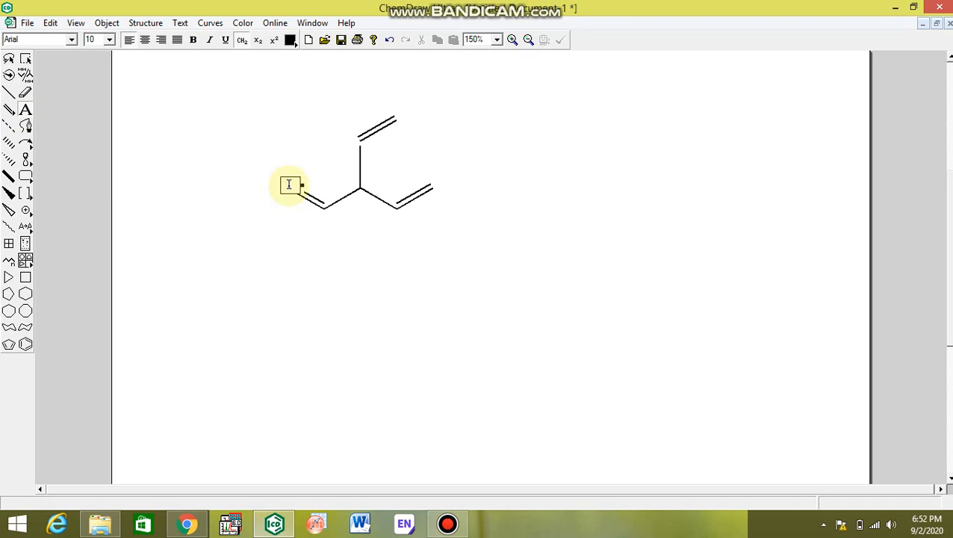
pyautogui.write('CH2')
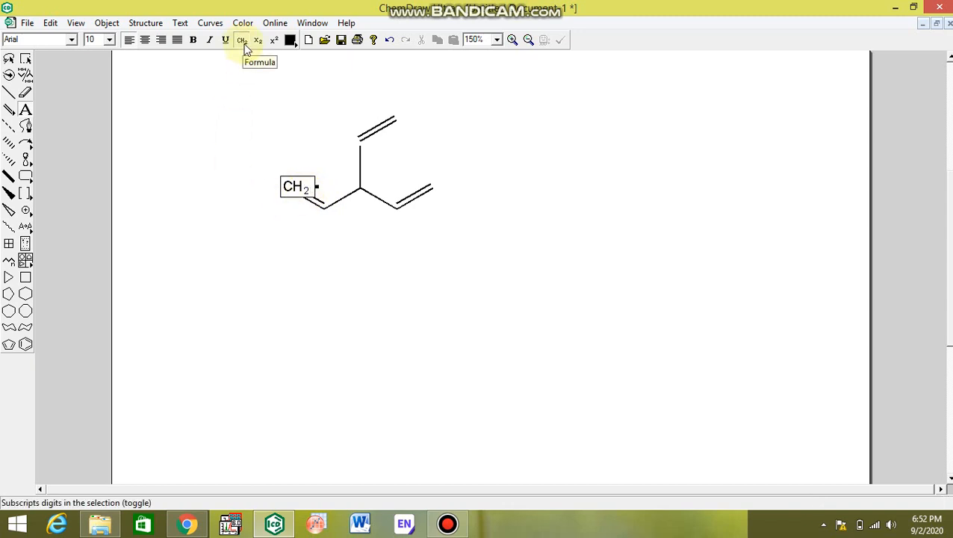
pyautogui.rightClick(527, 152)
pyautogui.click(361, 231)
pyautogui.click(364, 227)
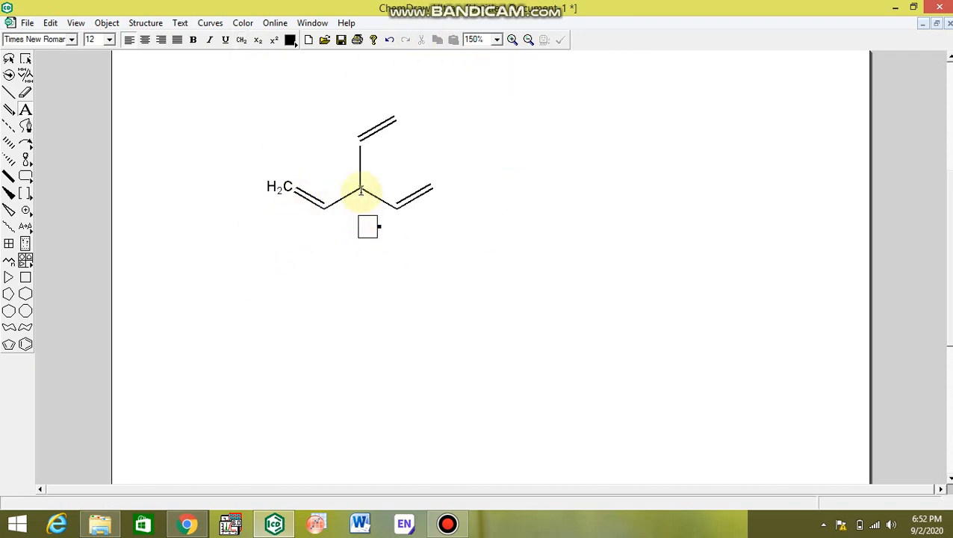
# Paste the copied labelled structure with the CH3, CH and CH2 groups beside the first molecule.
pyautogui.click(360, 187)
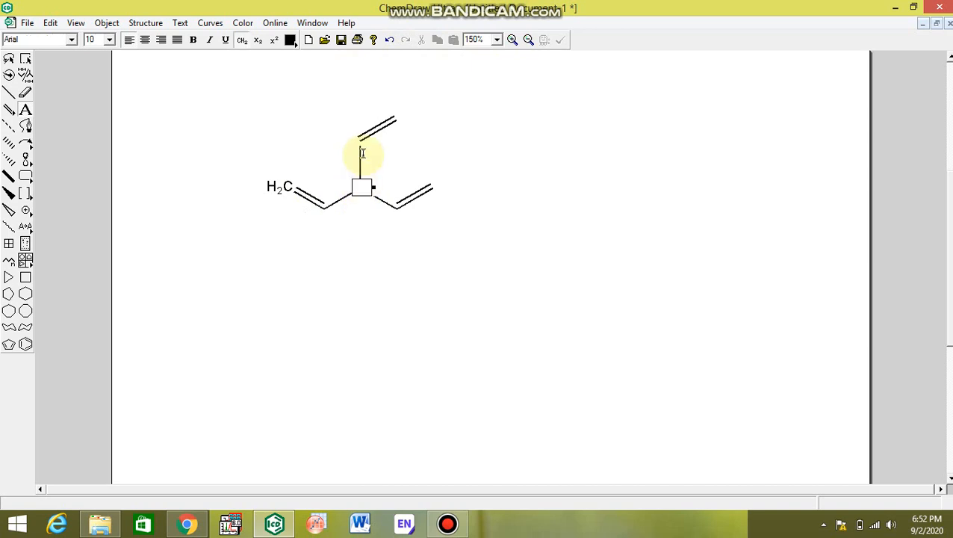
pyautogui.rightClick(515, 193)
pyautogui.click(550, 267)
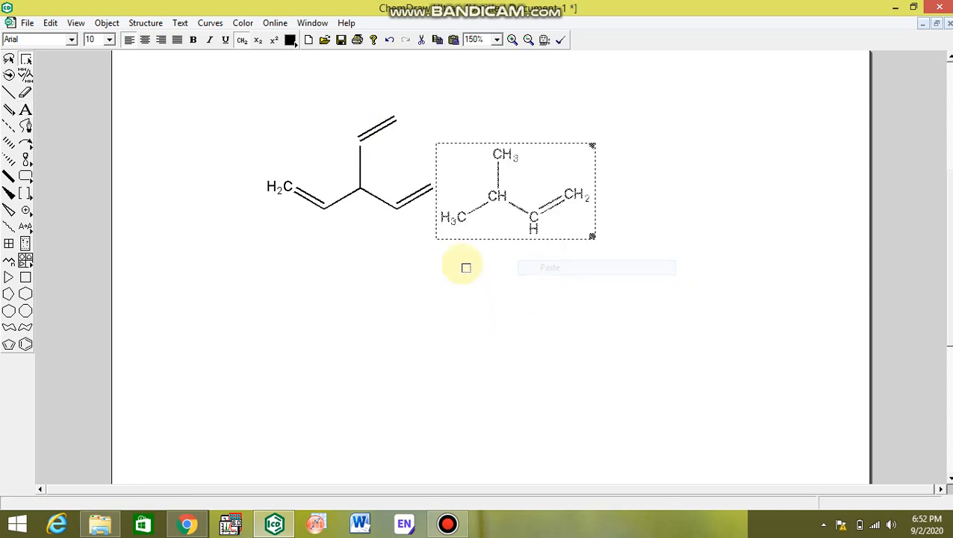
pyautogui.click(503, 279)
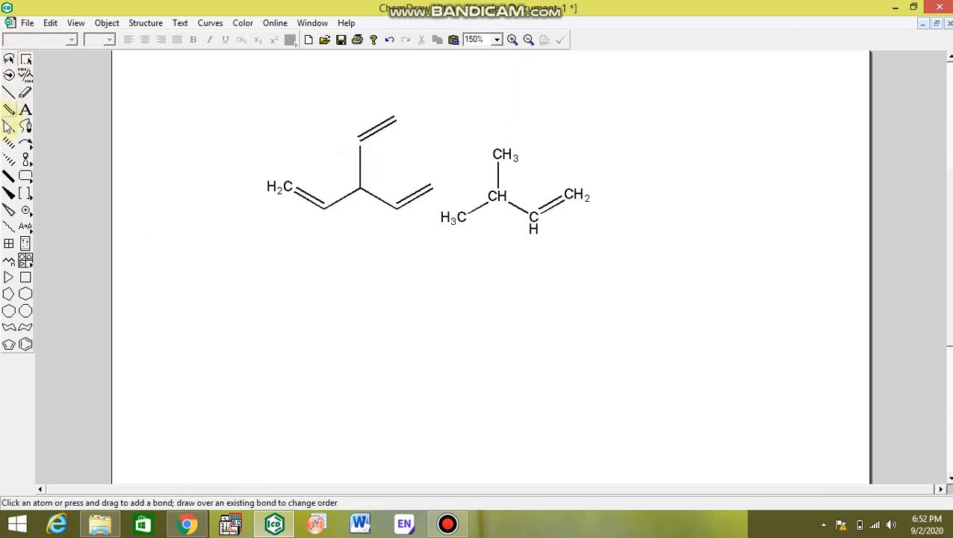
# Change the central carbon's vertical bond to hashed and finally to a solid wedge, and add a downward wedge bond on the right neighbouring carbon.
pyautogui.click(7, 145)
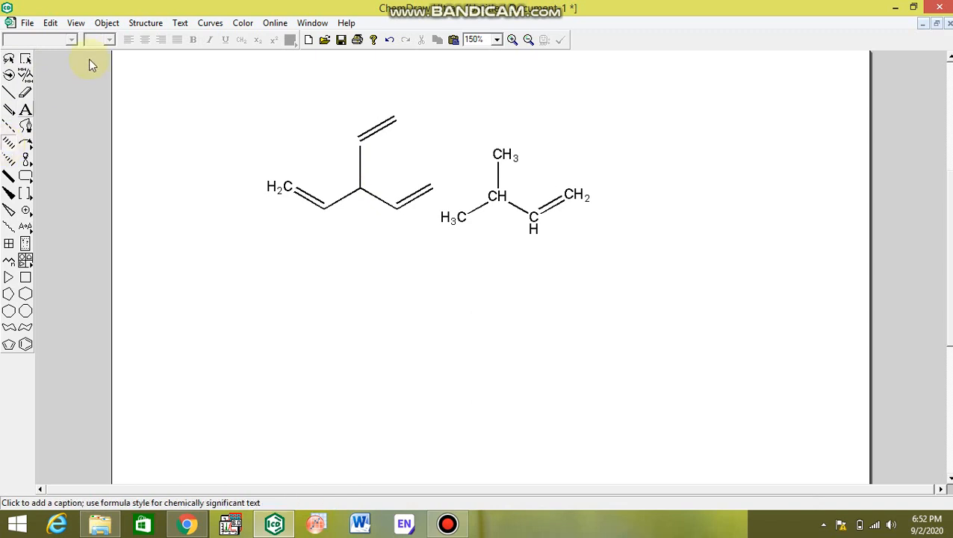
pyautogui.click(361, 164)
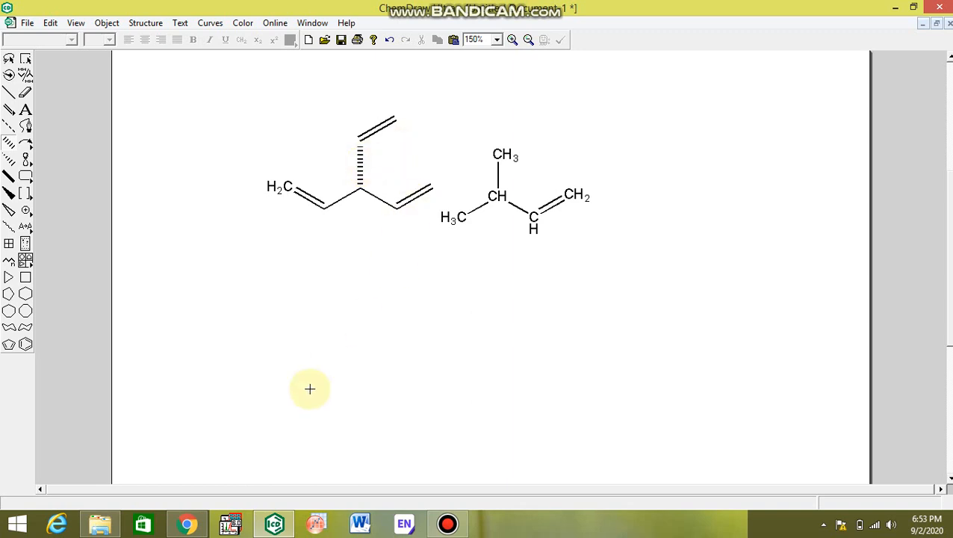
pyautogui.click(9, 193)
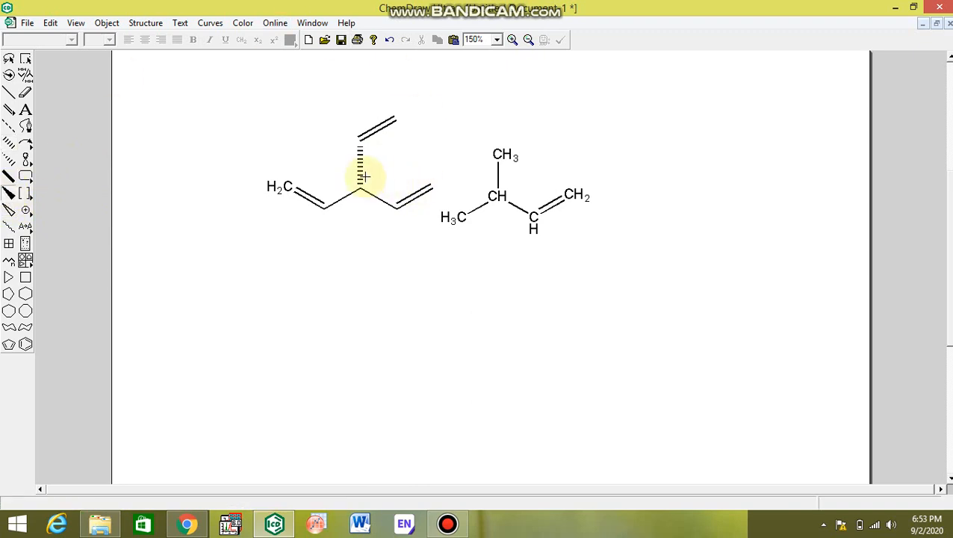
pyautogui.click(360, 168)
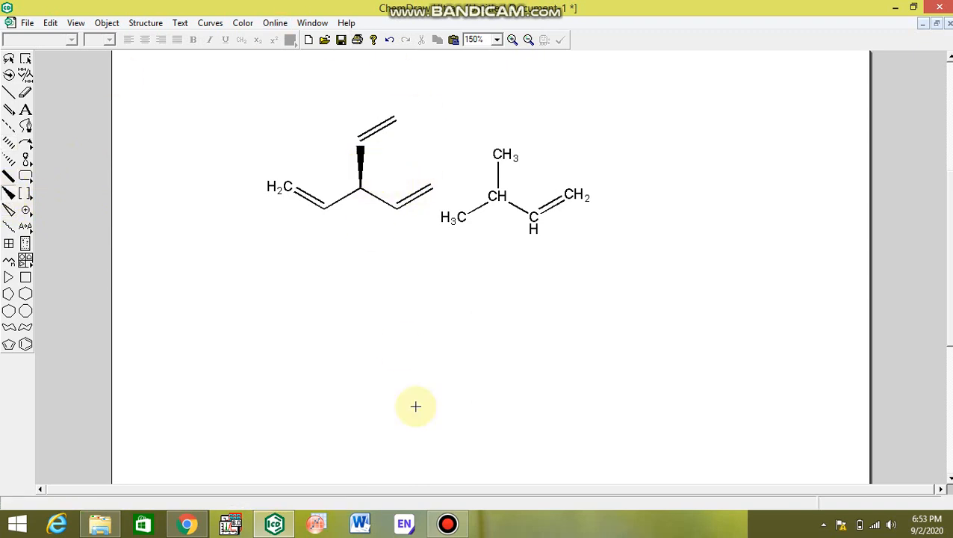
pyautogui.click(397, 210)
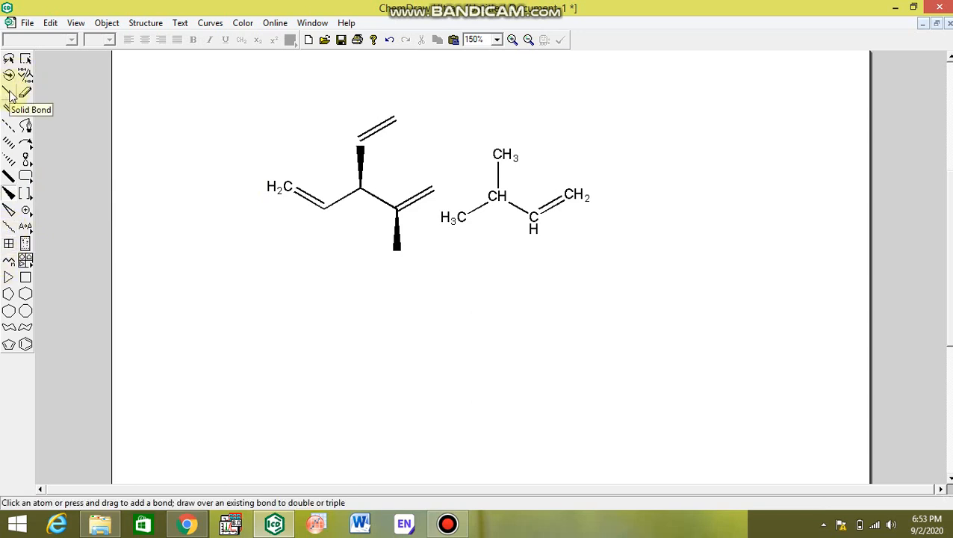
# Draw a ten-carbon zigzag chain below the structures and add a two-carbon branch on the fourth carbon from each end.
pyautogui.click(9, 267)
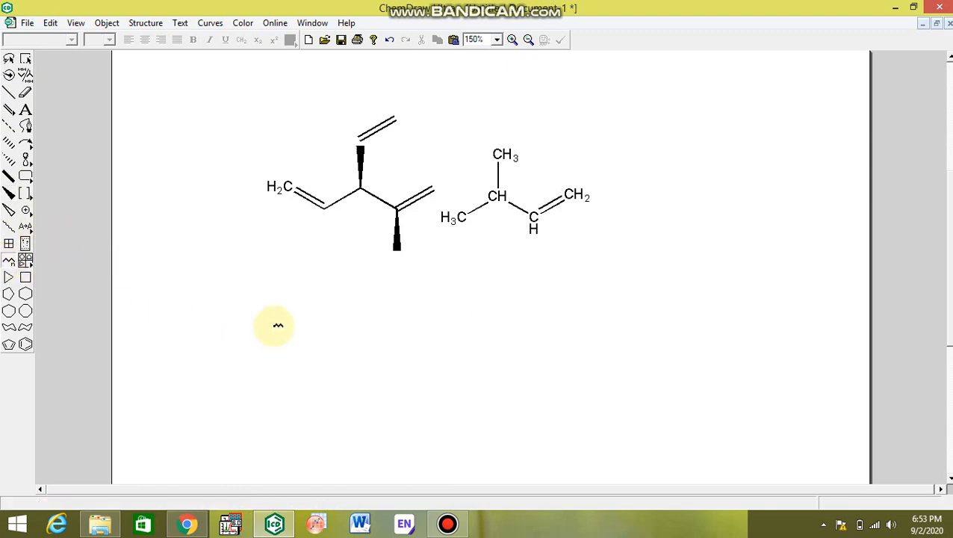
pyautogui.moveTo(278, 325); pyautogui.dragTo(611, 304)
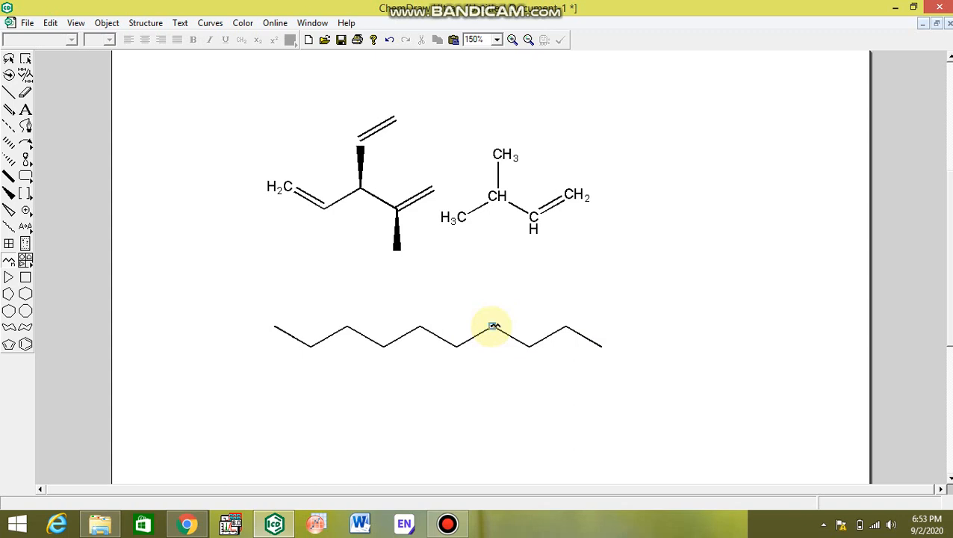
pyautogui.moveTo(493, 327); pyautogui.dragTo(491, 242)
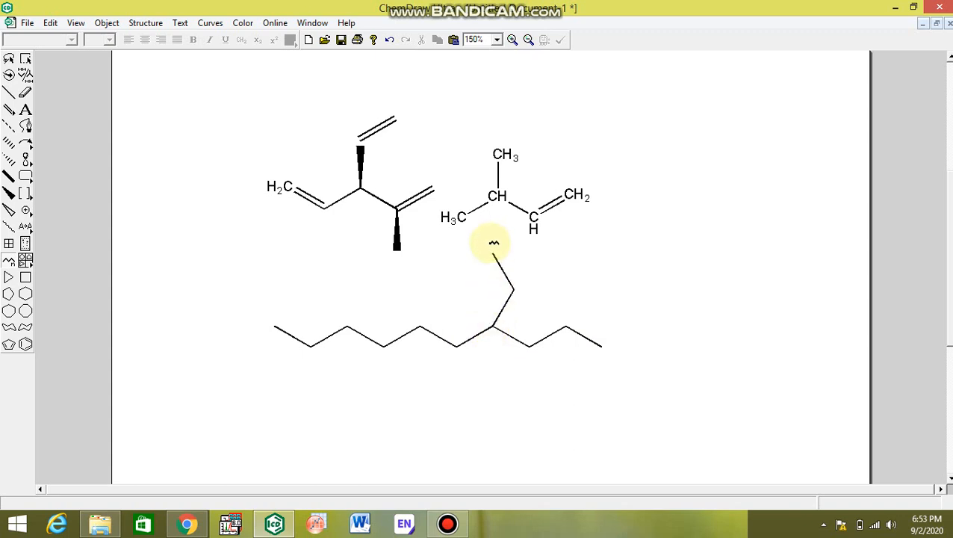
pyautogui.moveTo(387, 352); pyautogui.dragTo(394, 390)
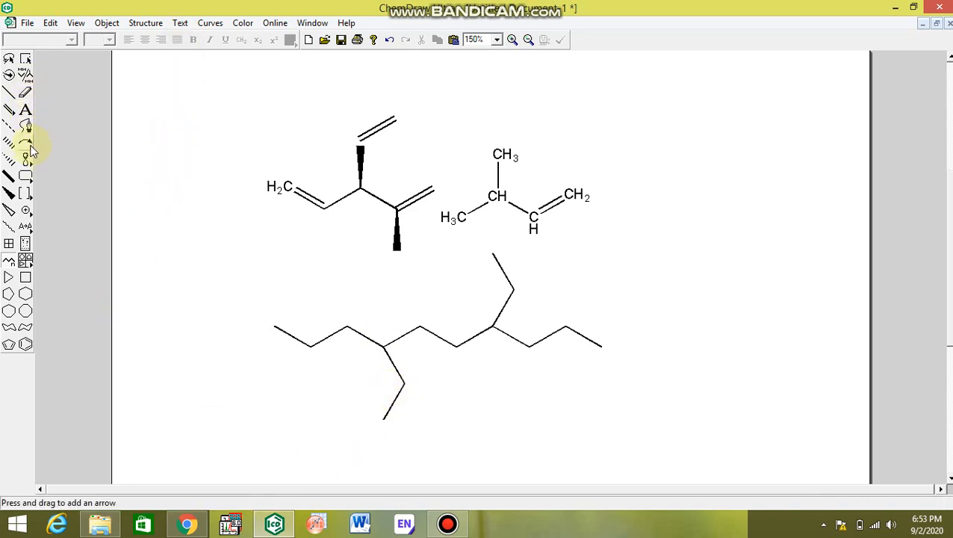
# Add a curved arrow from the chain toward its lower branch, using an arc style that bulges downward.
pyautogui.moveTo(30, 149); pyautogui.dragTo(135, 214)
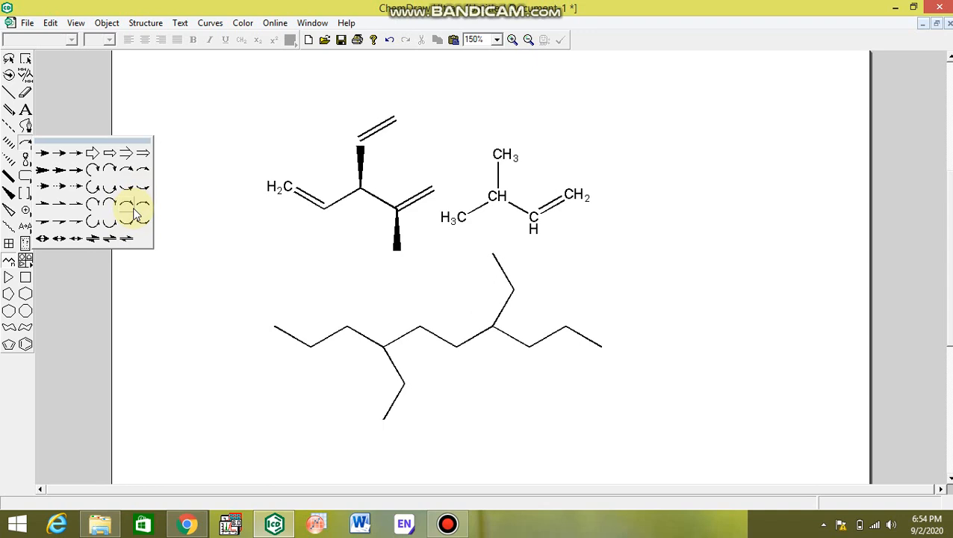
pyautogui.moveTo(134, 213); pyautogui.dragTo(134, 179)
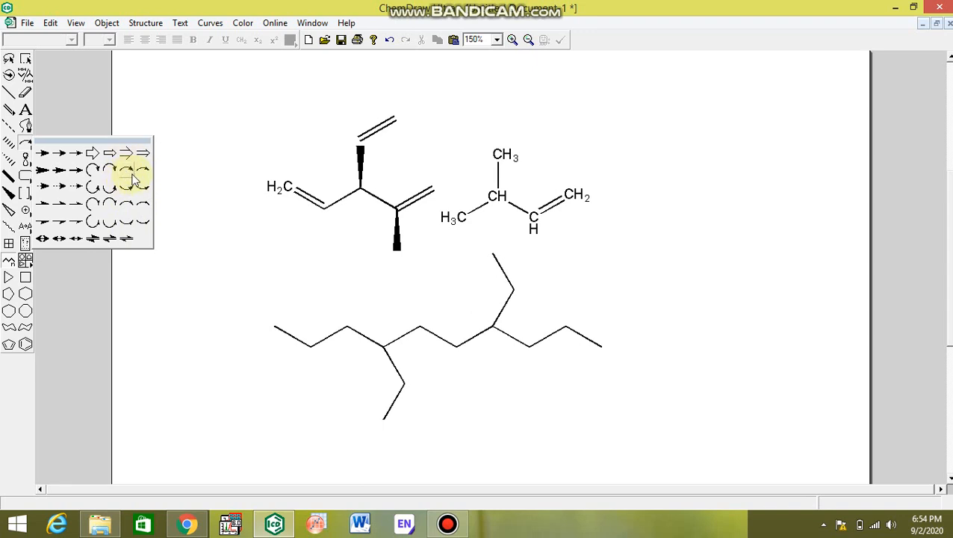
pyautogui.moveTo(132, 174); pyautogui.dragTo(124, 195)
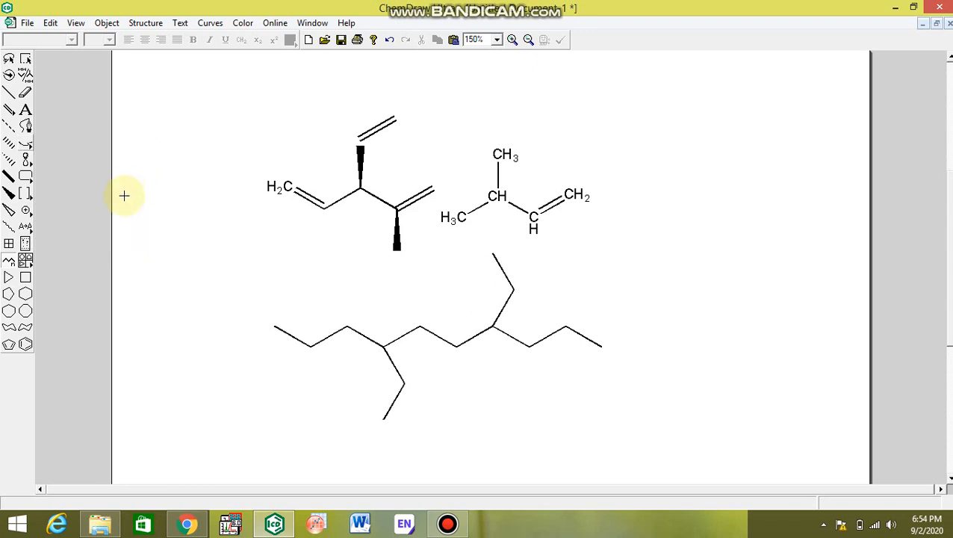
pyautogui.click(357, 340)
pyautogui.moveTo(359, 380); pyautogui.dragTo(381, 374)
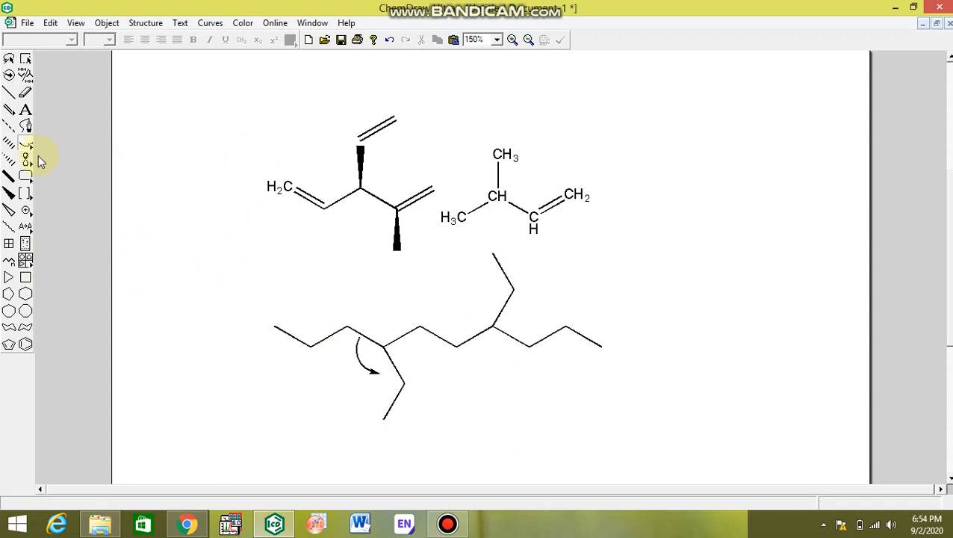
pyautogui.moveTo(30, 164); pyautogui.dragTo(59, 170)
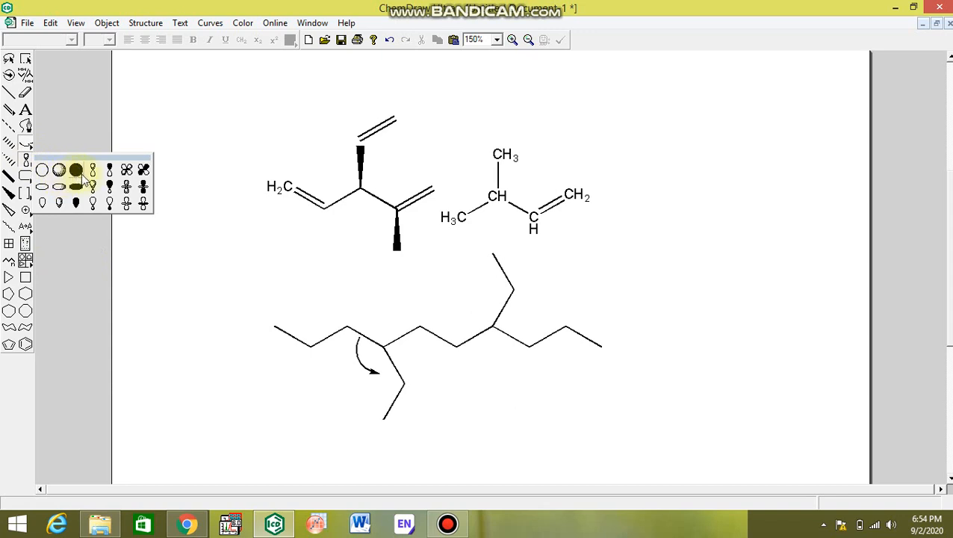
pyautogui.click(82, 249)
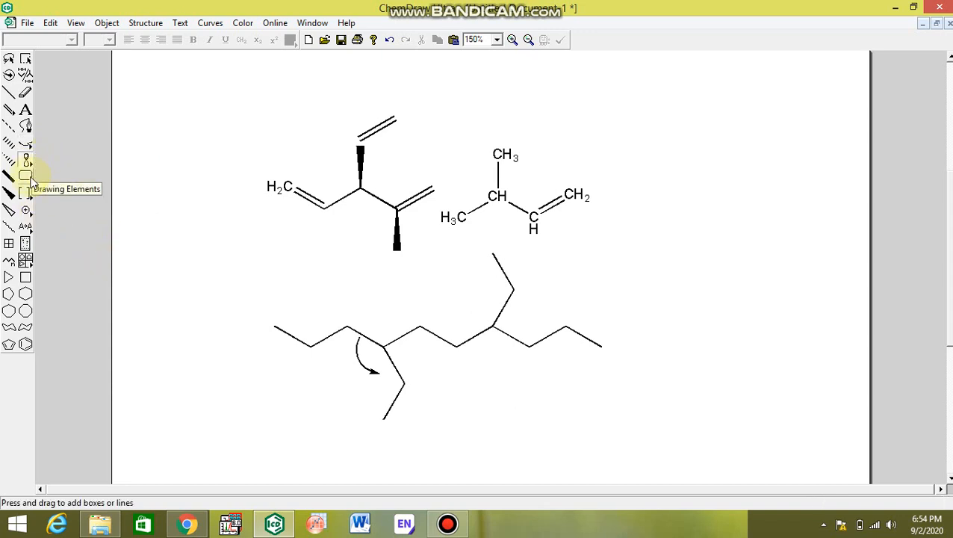
# Draw a small plain circle above the H2C label and a large one around the wedge-bonded molecule.
pyautogui.click(31, 183)
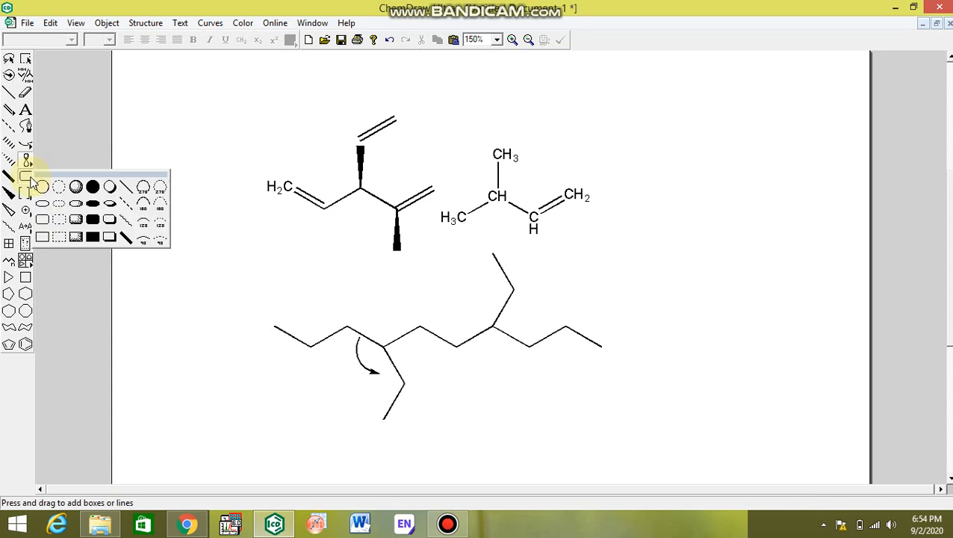
pyautogui.click(41, 187)
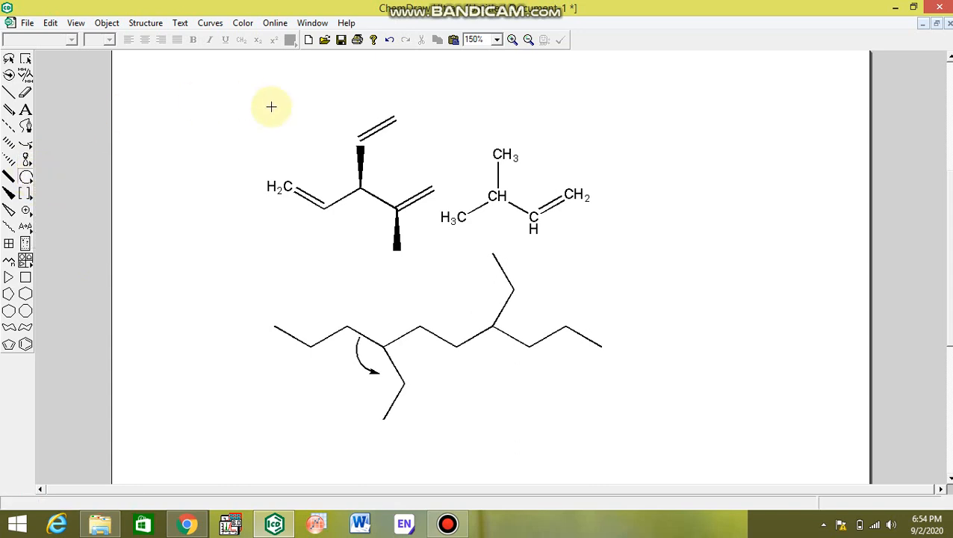
pyautogui.moveTo(244, 105); pyautogui.dragTo(221, 118)
pyautogui.moveTo(322, 152); pyautogui.dragTo(437, 232)
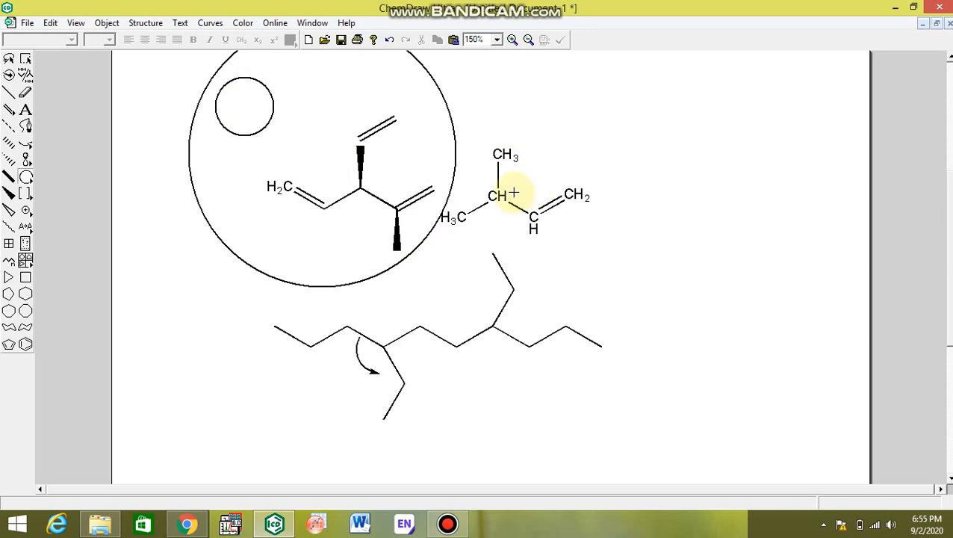
pyautogui.moveTo(512, 193); pyautogui.dragTo(588, 239)
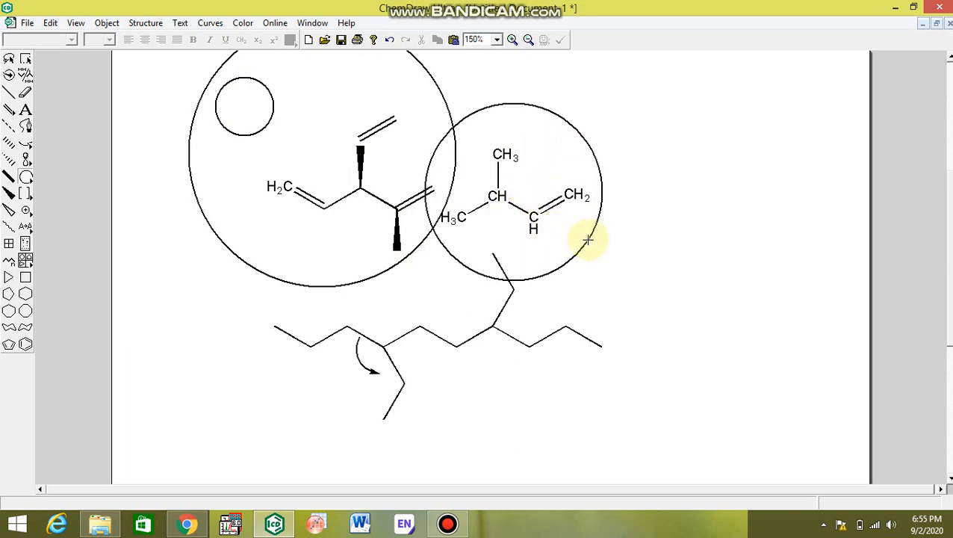
pyautogui.click(50, 23)
pyautogui.click(50, 39)
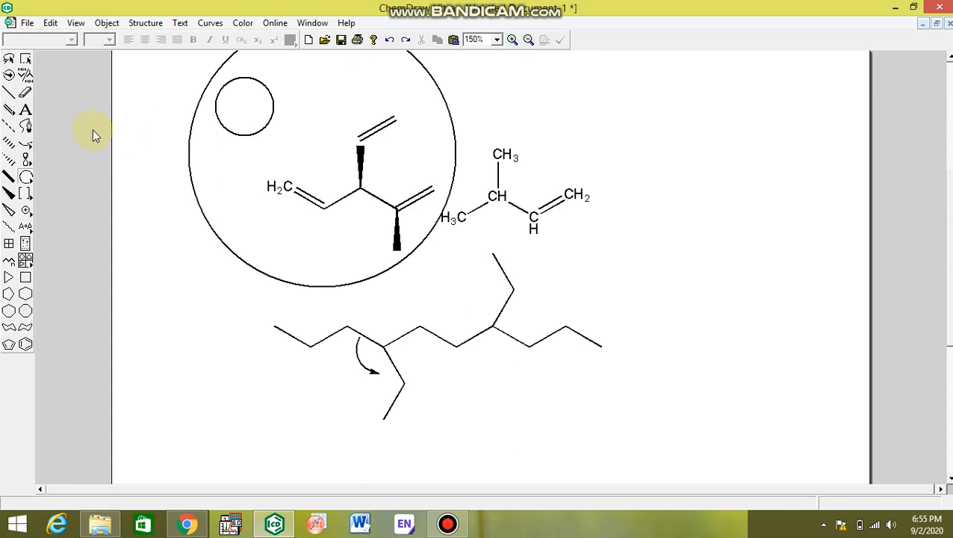
# Undo the large circle drawn around the wedge-bonded molecule.
pyautogui.click(50, 23)
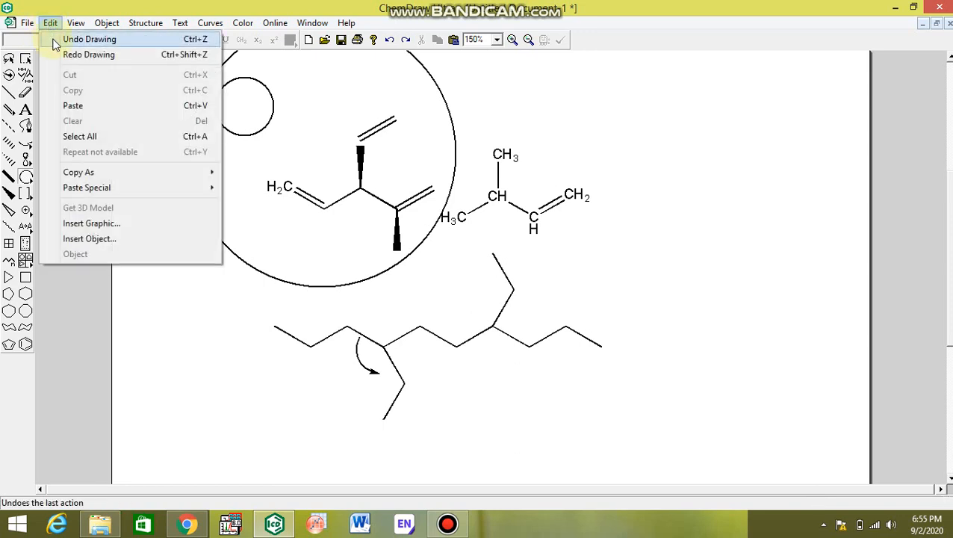
pyautogui.click(52, 37)
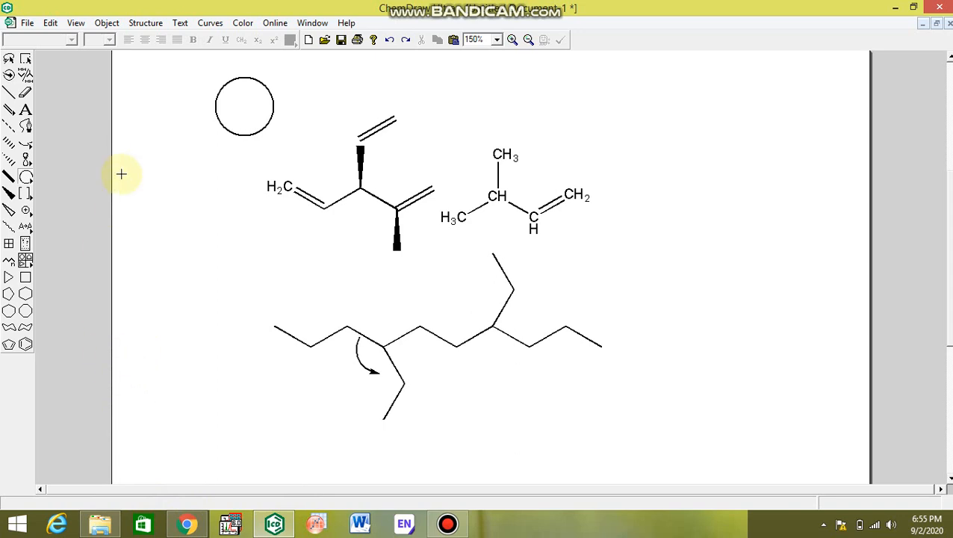
# Enclose the branched zigzag chain in a pair of square brackets that cross its two end bonds.
pyautogui.click(26, 195)
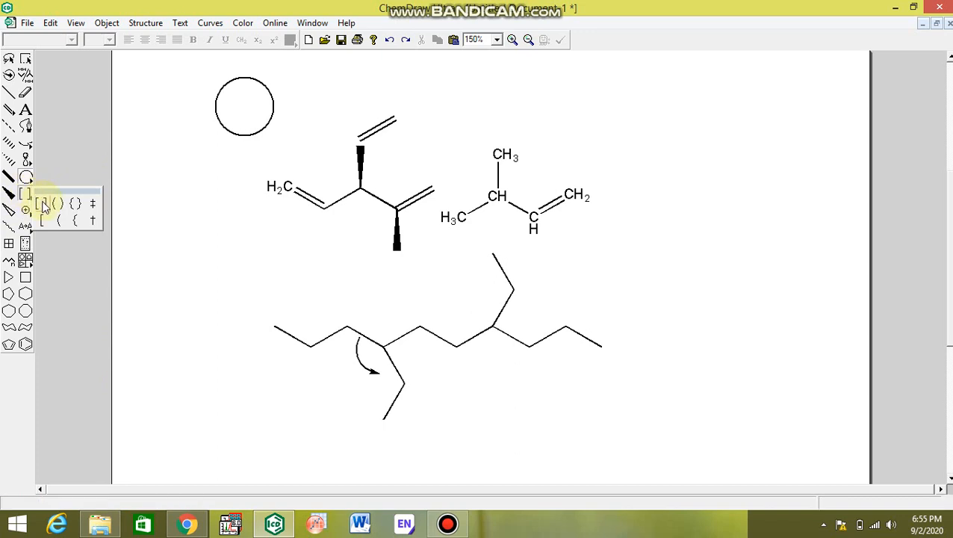
pyautogui.click(43, 206)
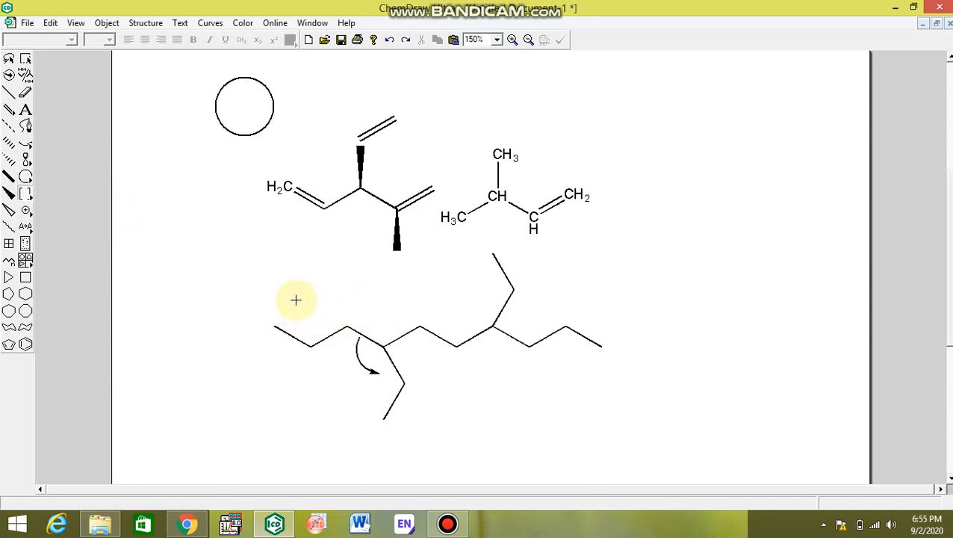
pyautogui.moveTo(296, 299); pyautogui.dragTo(581, 397)
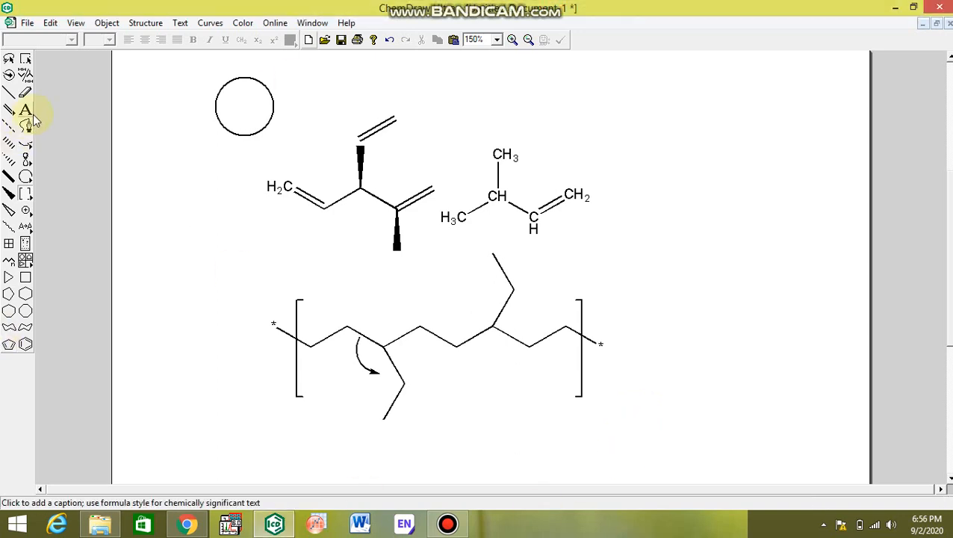
# Place a cyclopropane ring above and to the right of the CH2 label, and a cyclobutane ring below the small circle.
pyautogui.click(9, 277)
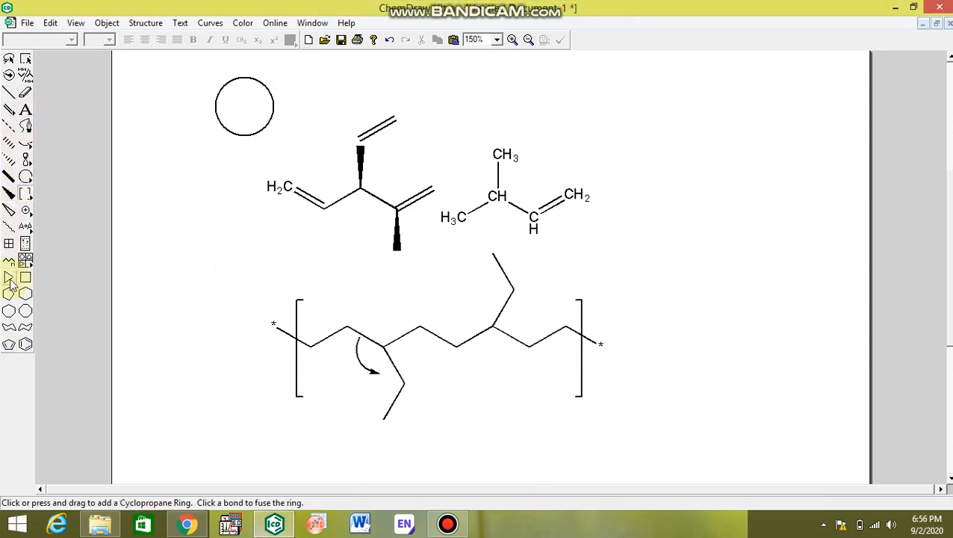
pyautogui.click(621, 98)
pyautogui.click(25, 278)
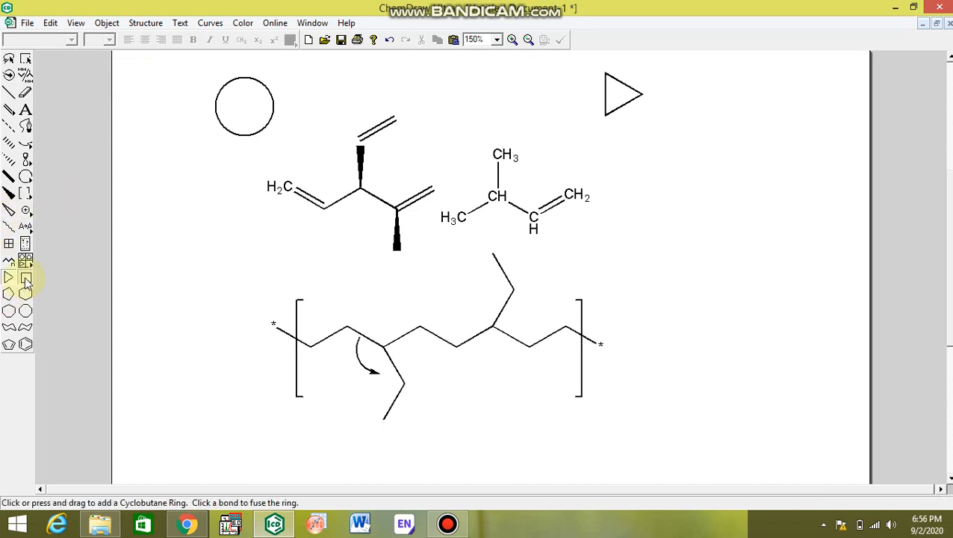
pyautogui.click(190, 223)
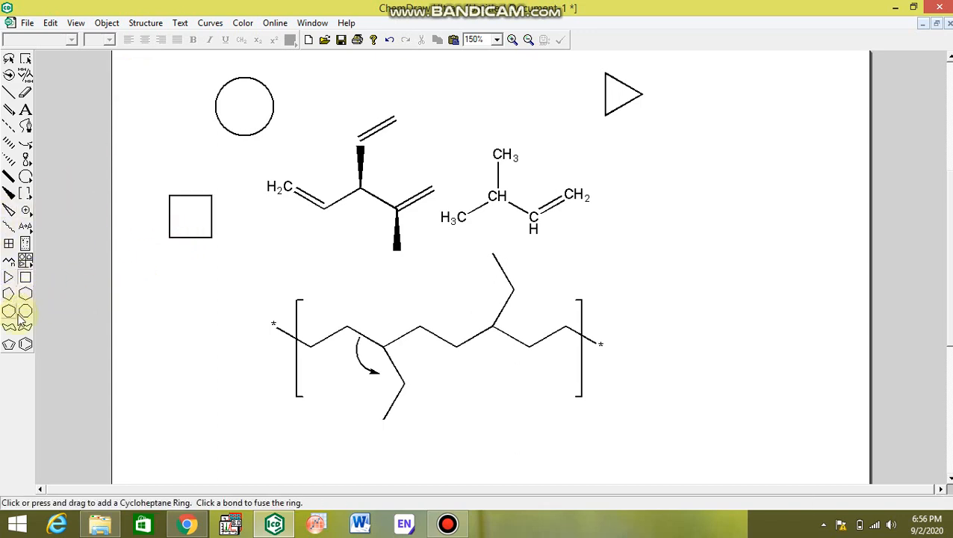
# Place a cyclooctane ring just below the square ring, and a chair cyclohexane ring below the triangular ring.
pyautogui.click(26, 311)
pyautogui.click(248, 288)
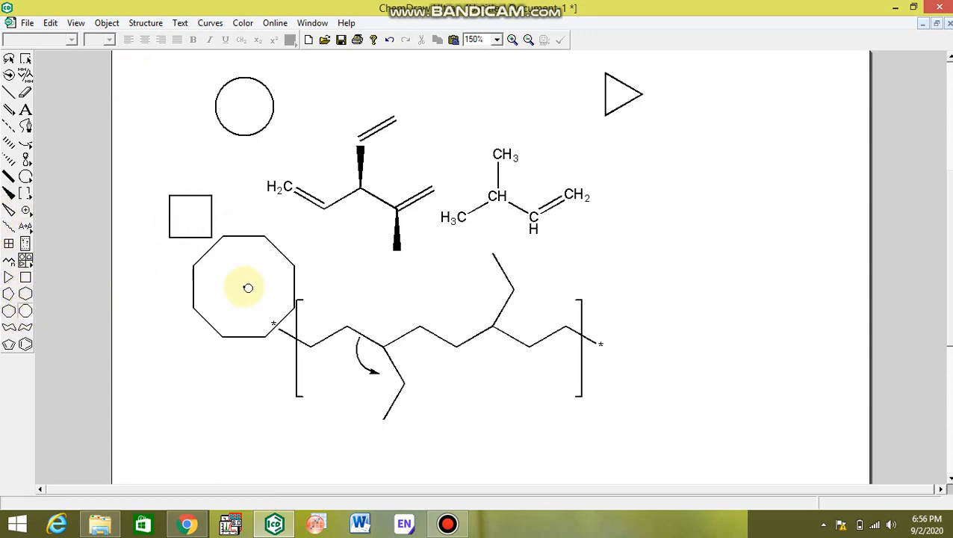
pyautogui.click(25, 326)
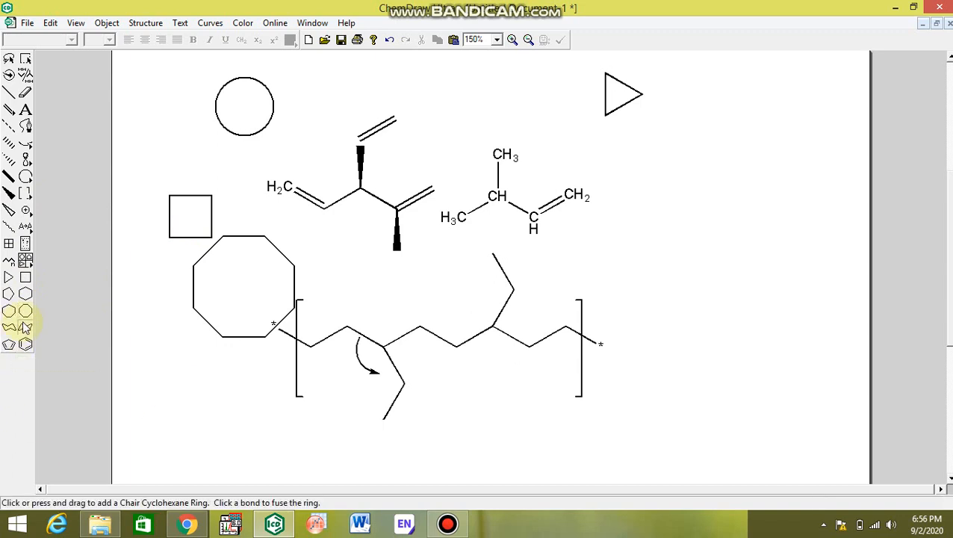
pyautogui.click(665, 158)
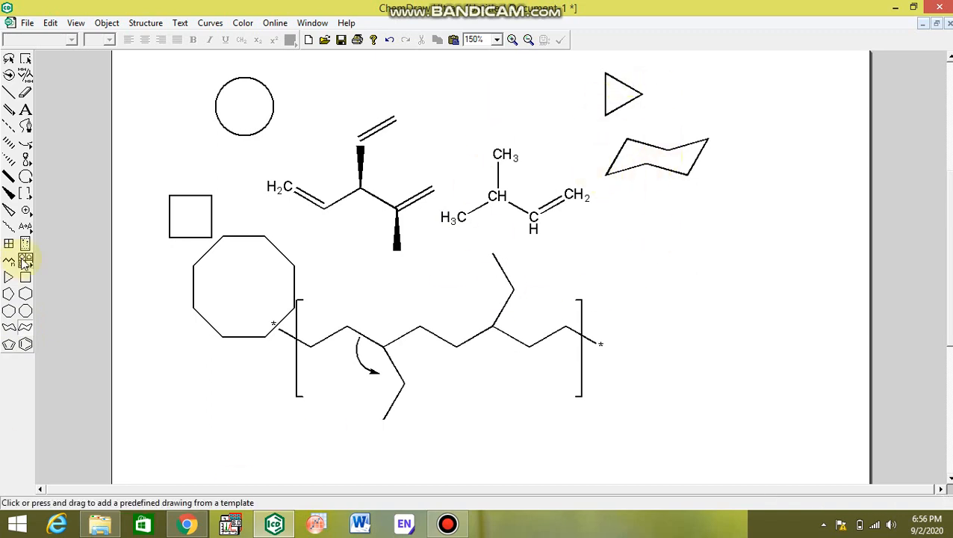
# Place a benzene ring to the right of the bracketed chain, and turn the cyclooctane ring's upper horizontal bond into a double bond.
pyautogui.click(26, 346)
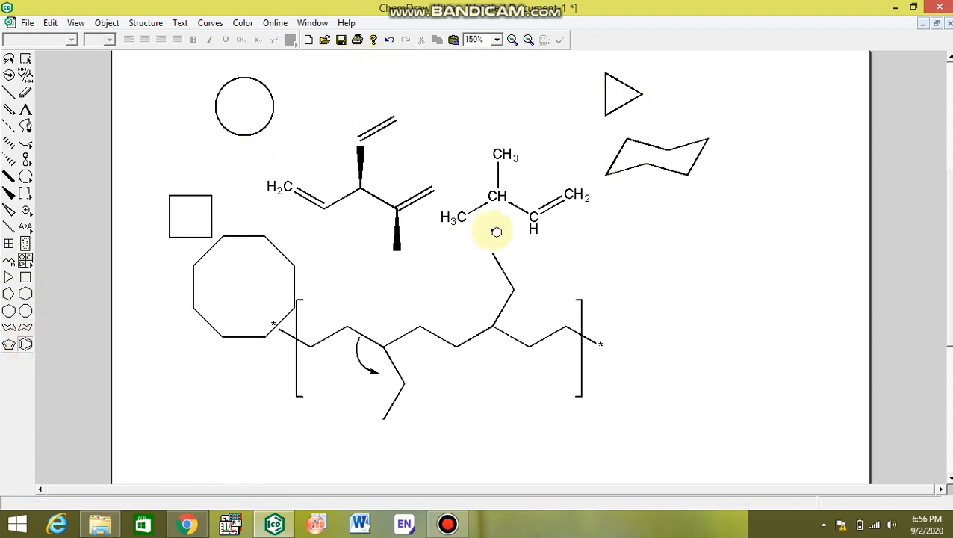
pyautogui.click(723, 284)
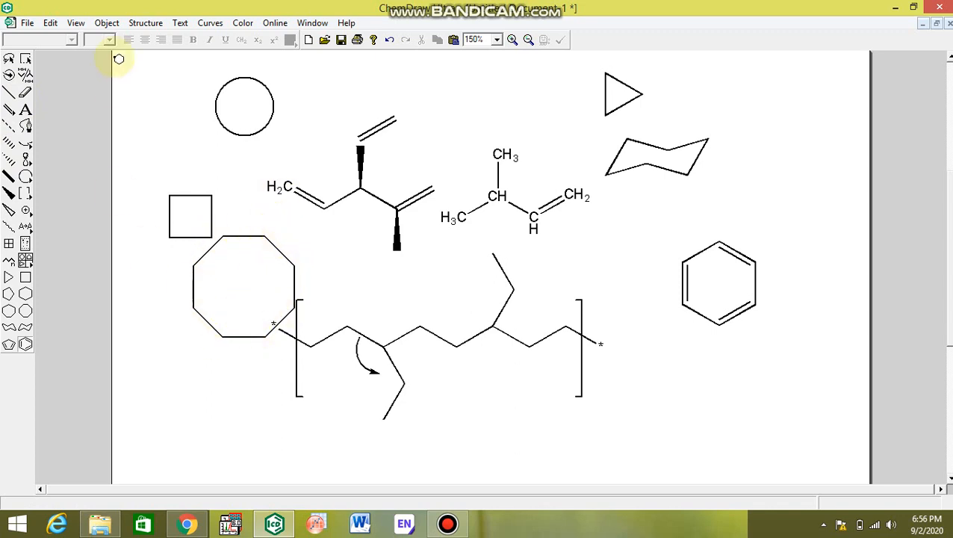
pyautogui.click(9, 91)
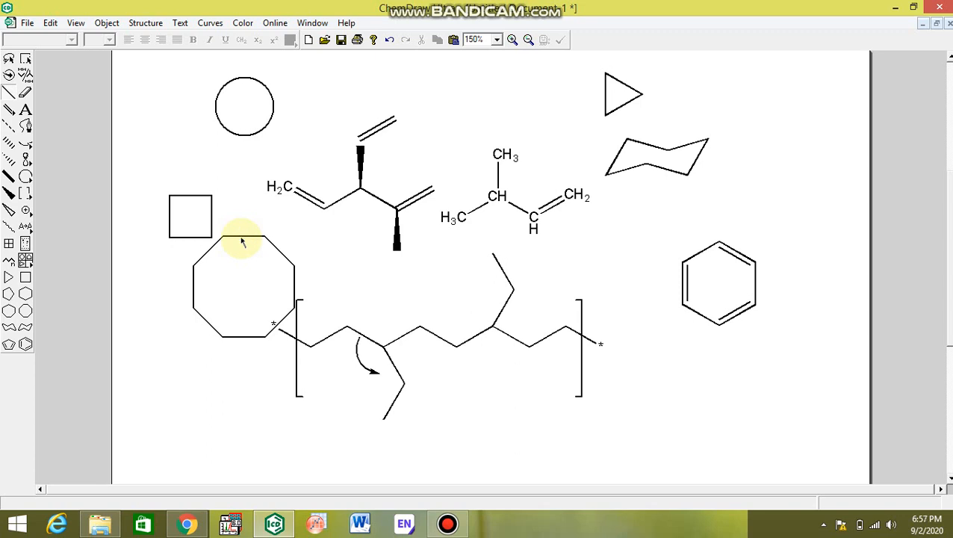
pyautogui.click(243, 239)
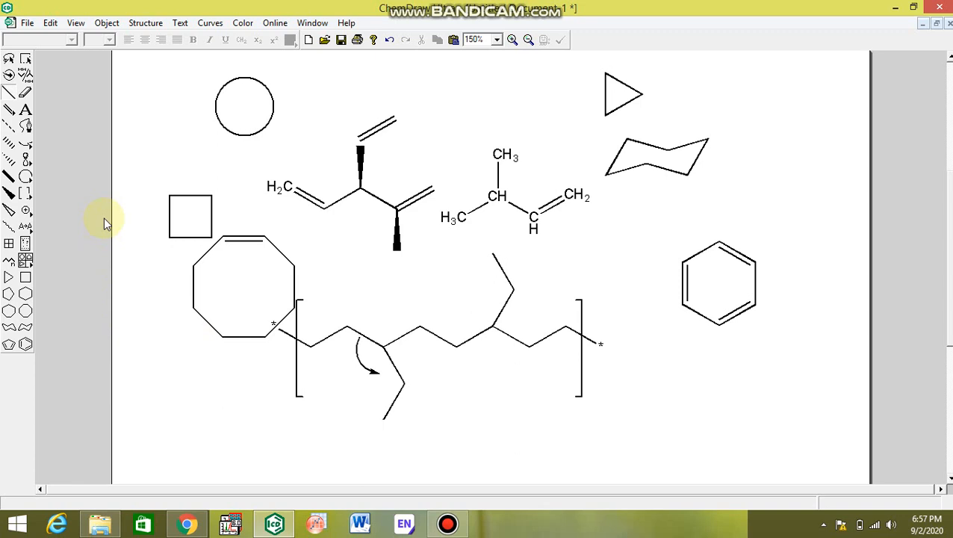
# Add a circled plus charge to the H2C carbon of the wedge-bonded molecule.
pyautogui.click(29, 212)
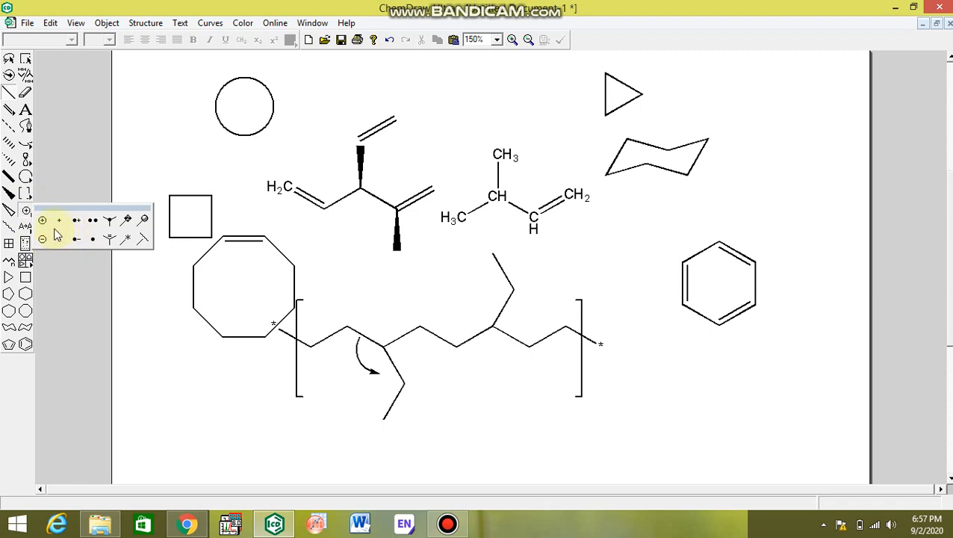
pyautogui.click(42, 220)
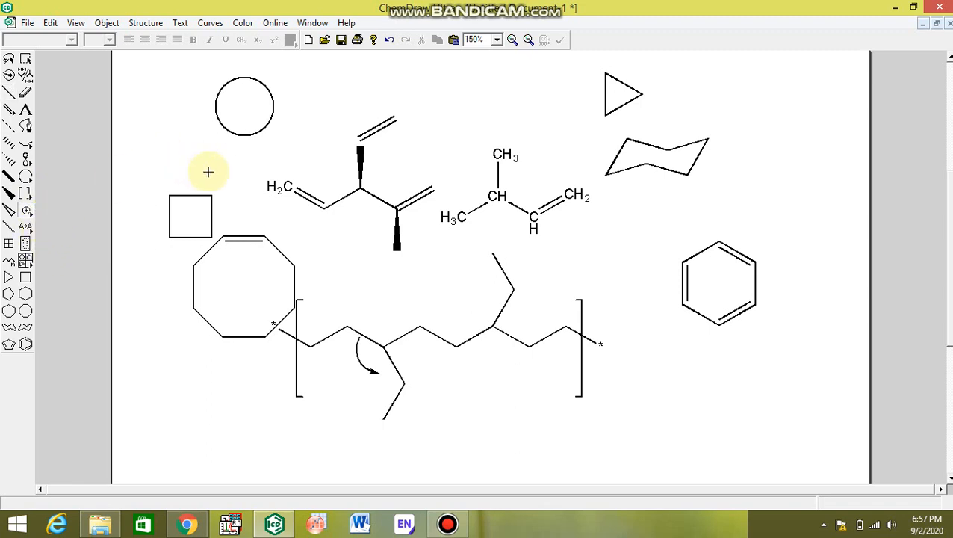
pyautogui.click(288, 184)
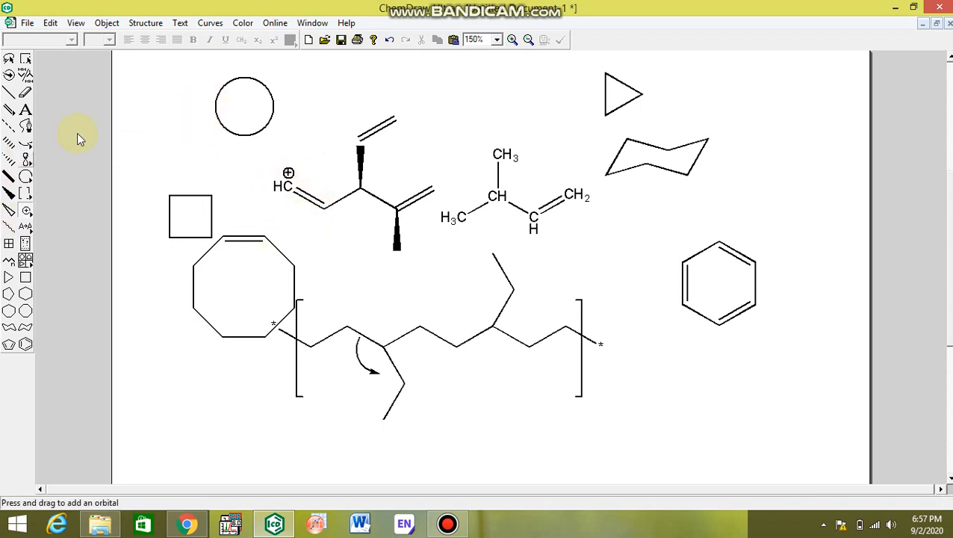
# Change the upper CH3 label of the molecule beside the wedge-bonded one to CH2.
pyautogui.click(25, 110)
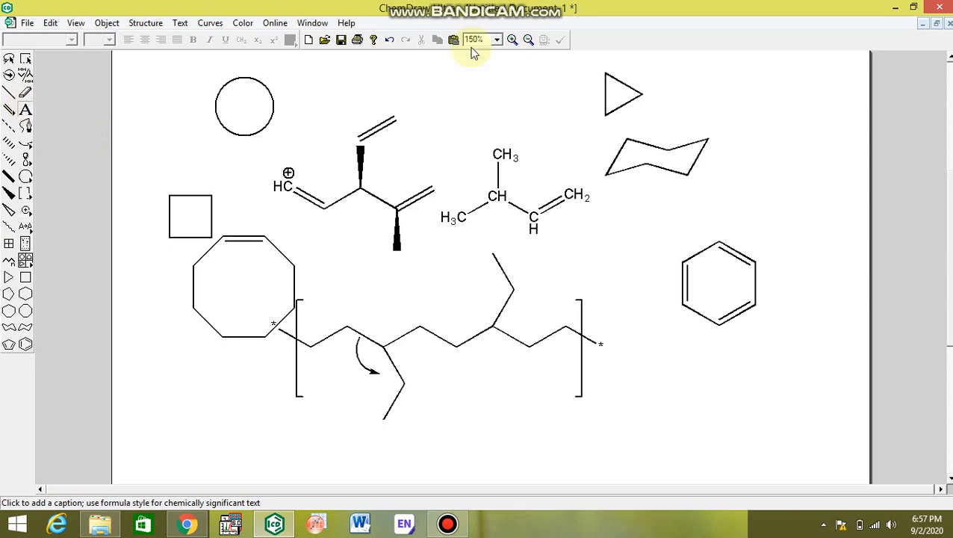
pyautogui.click(506, 156)
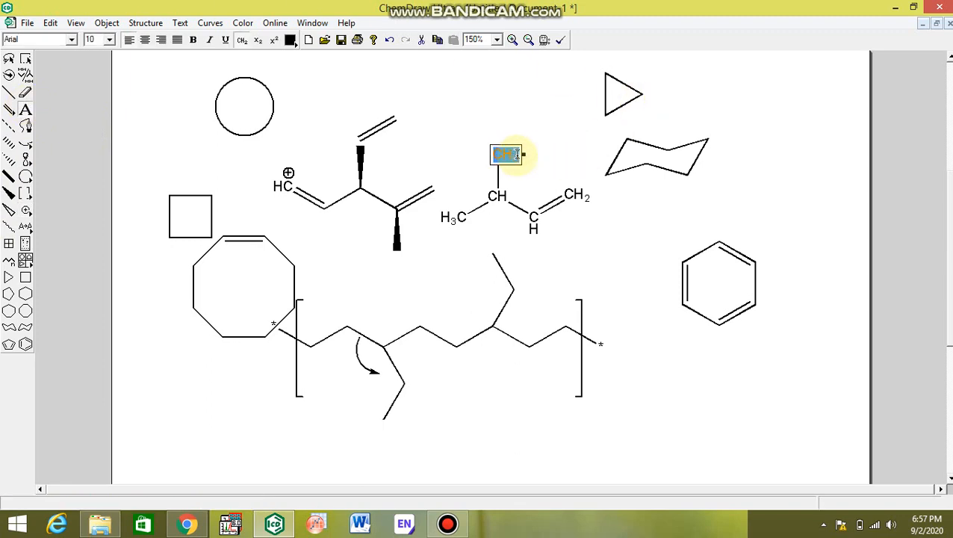
pyautogui.click(516, 155)
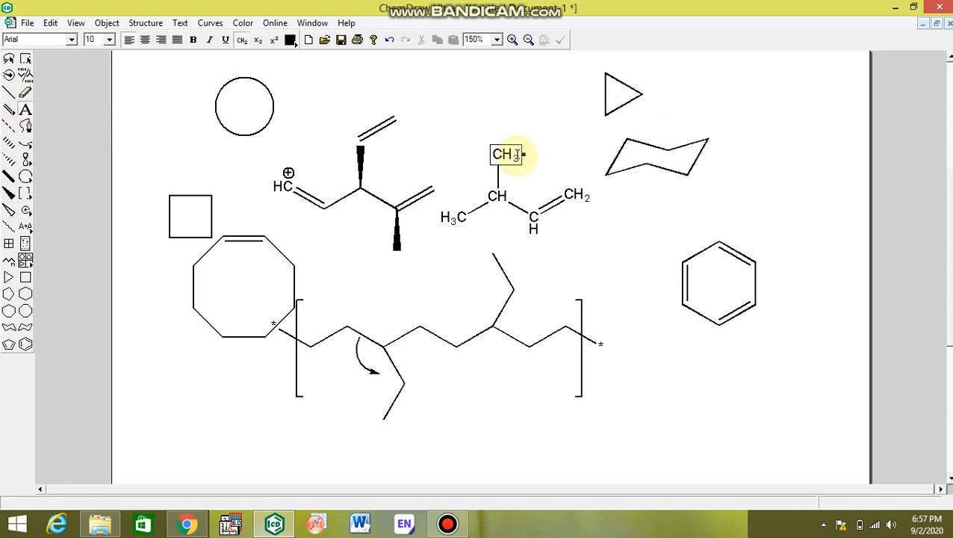
pyautogui.press('BackSpace')
pyautogui.write('2')
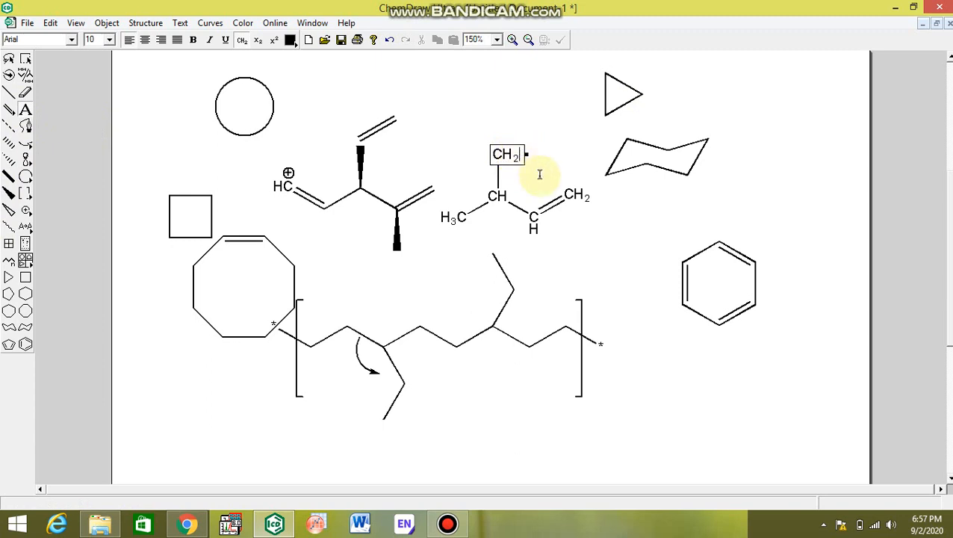
pyautogui.click(540, 175)
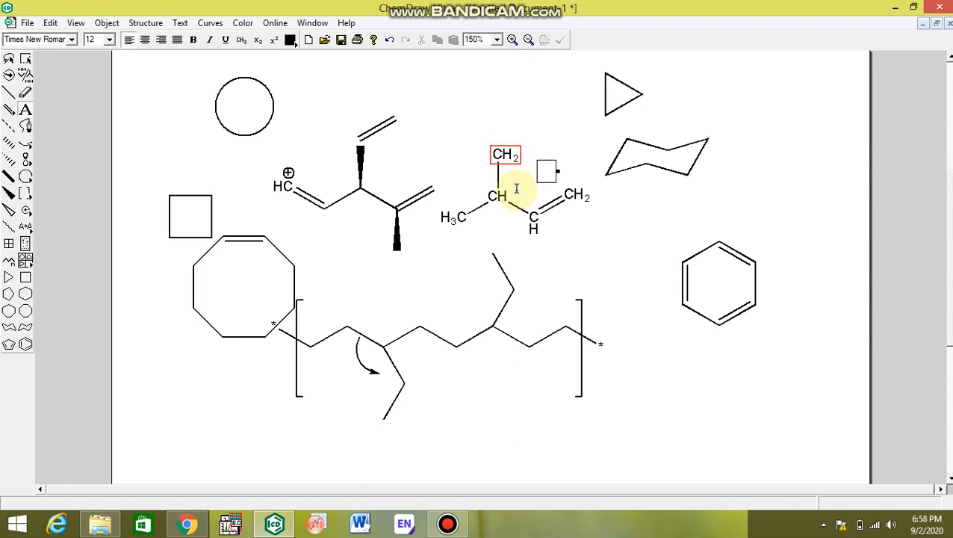
# Edit the molecule's upper CH2 label so that it reads CH3.
pyautogui.click(509, 154)
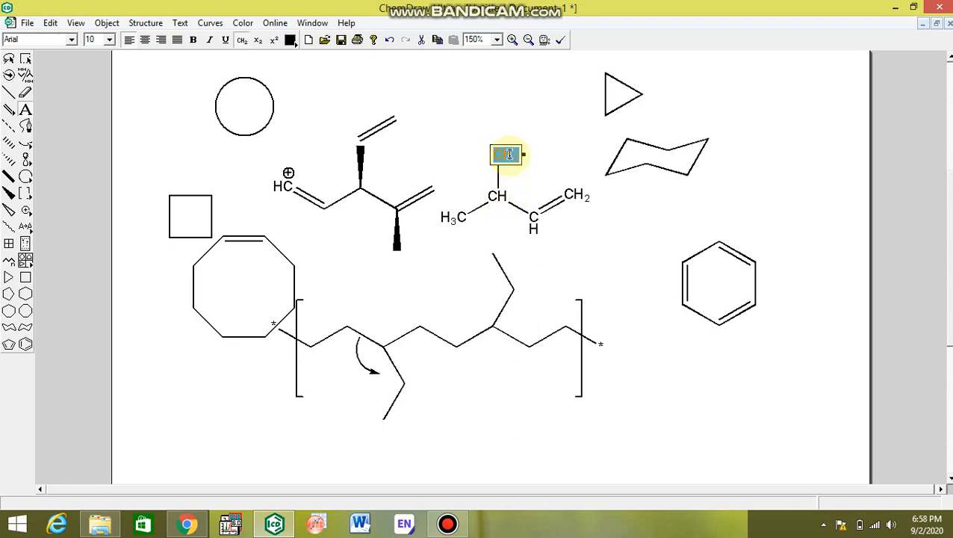
pyautogui.click(521, 156)
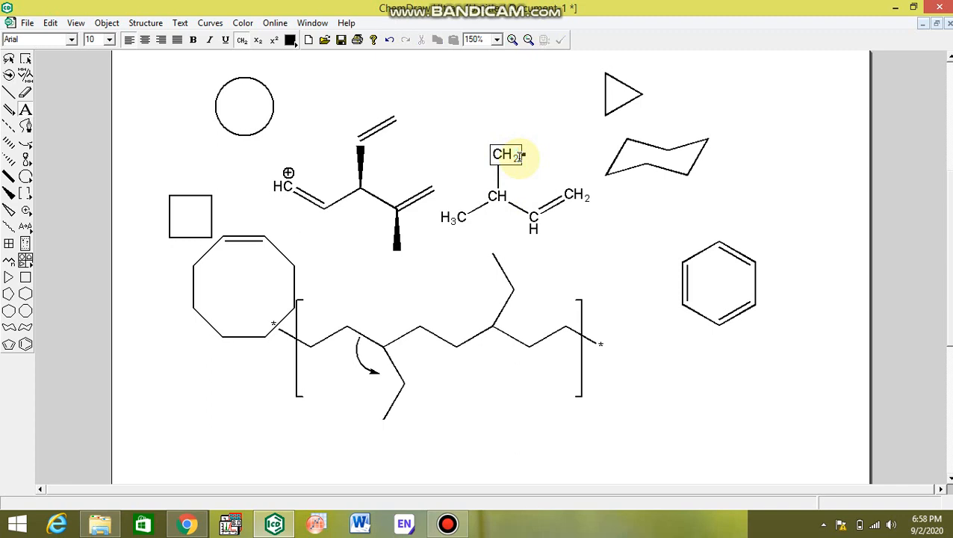
pyautogui.press('BackSpace')
pyautogui.write('3')
pyautogui.click(487, 338)
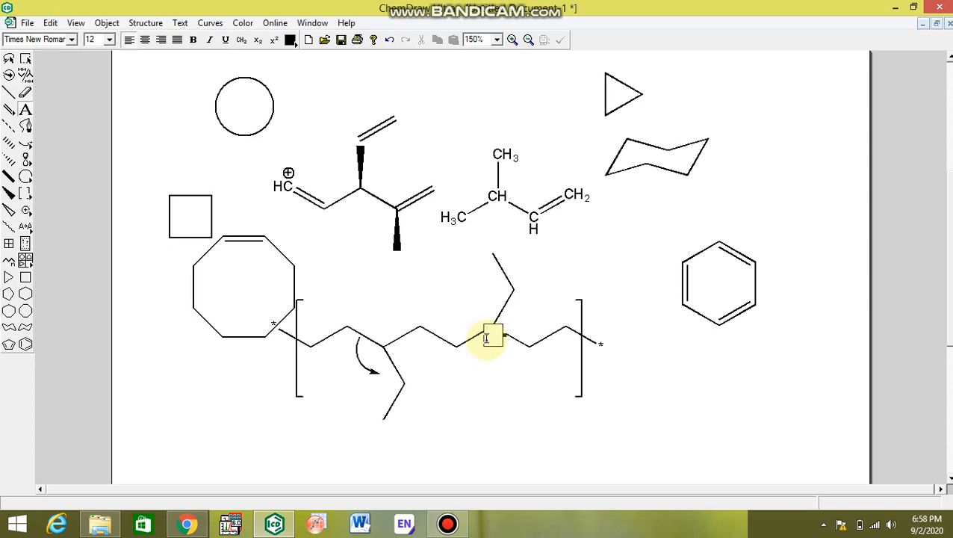
# Look through the predefined template collections, including Clipware part 1, Hexoses and Polyhedra.
pyautogui.click(31, 265)
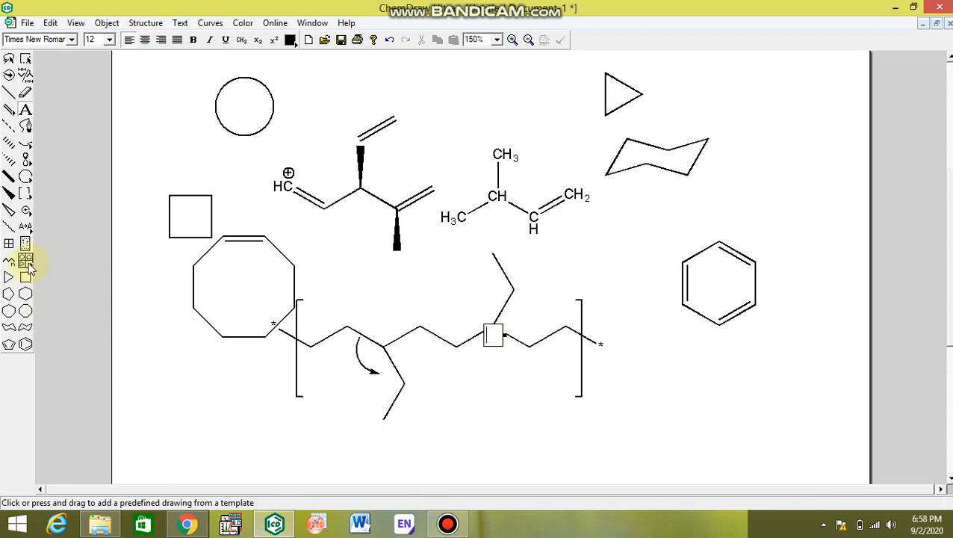
pyautogui.moveTo(60, 261)
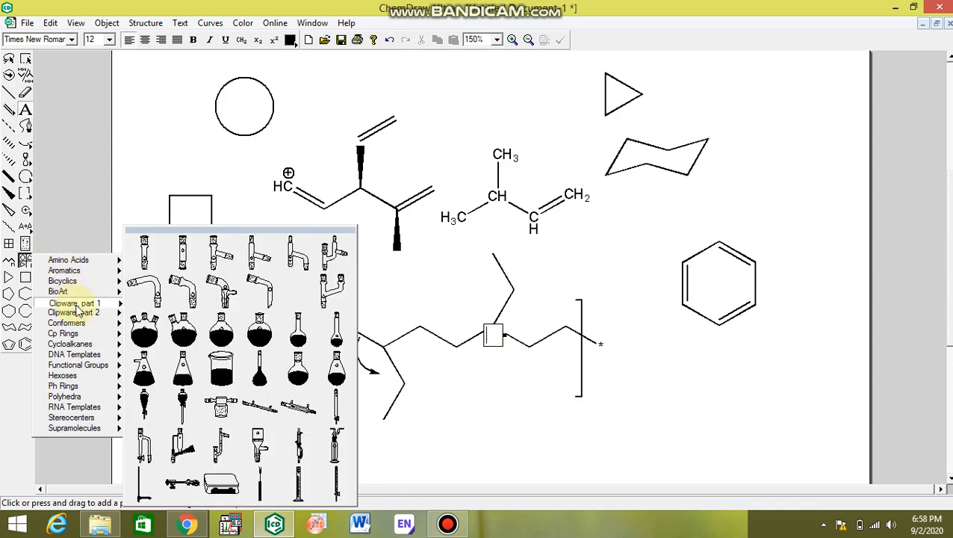
pyautogui.moveTo(79, 313)
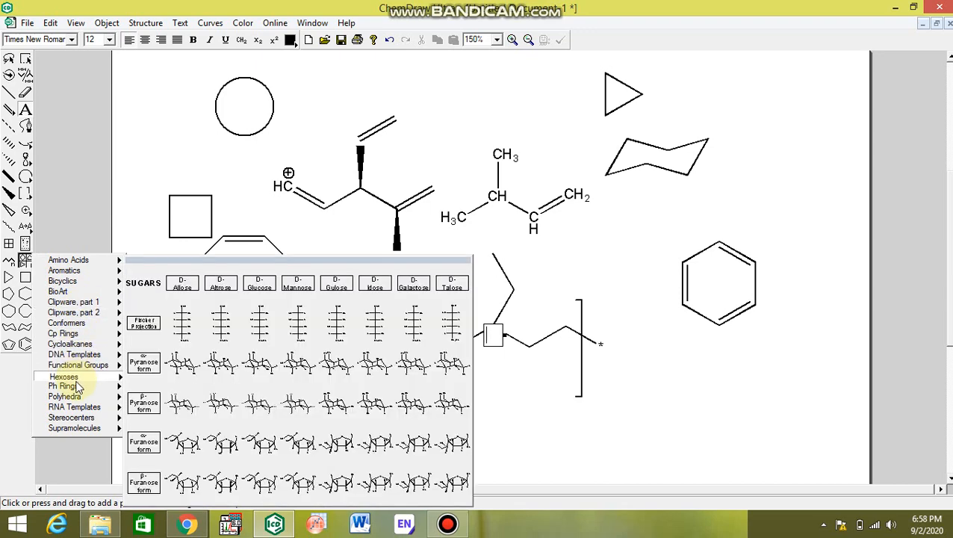
pyautogui.moveTo(75, 390)
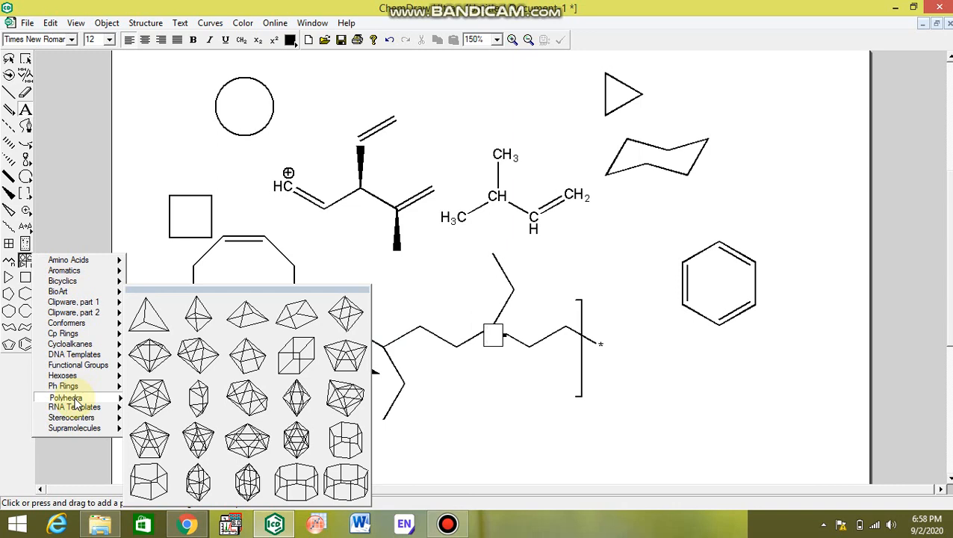
pyautogui.click(77, 403)
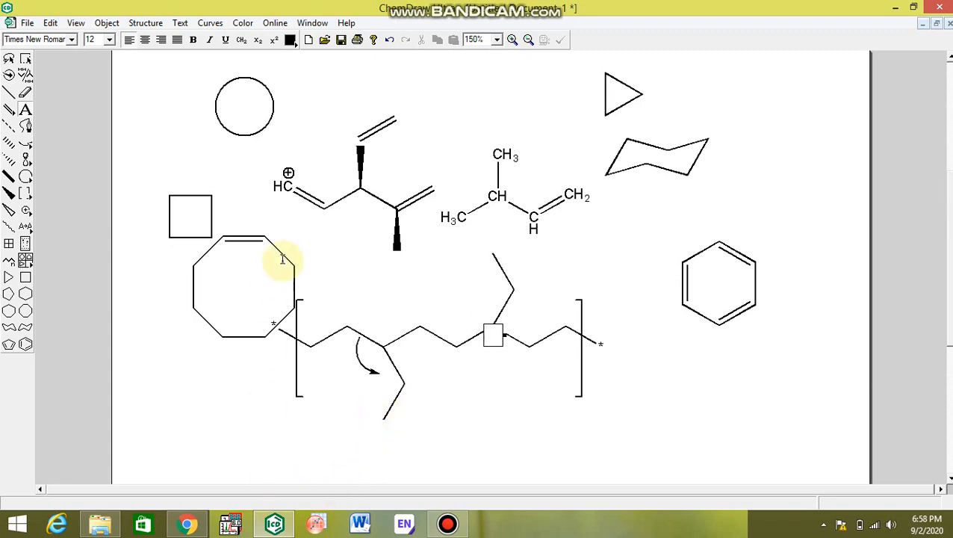
# Place a cyclopentane ring below the benzene ring, outside the closing bracket.
pyautogui.click(8, 297)
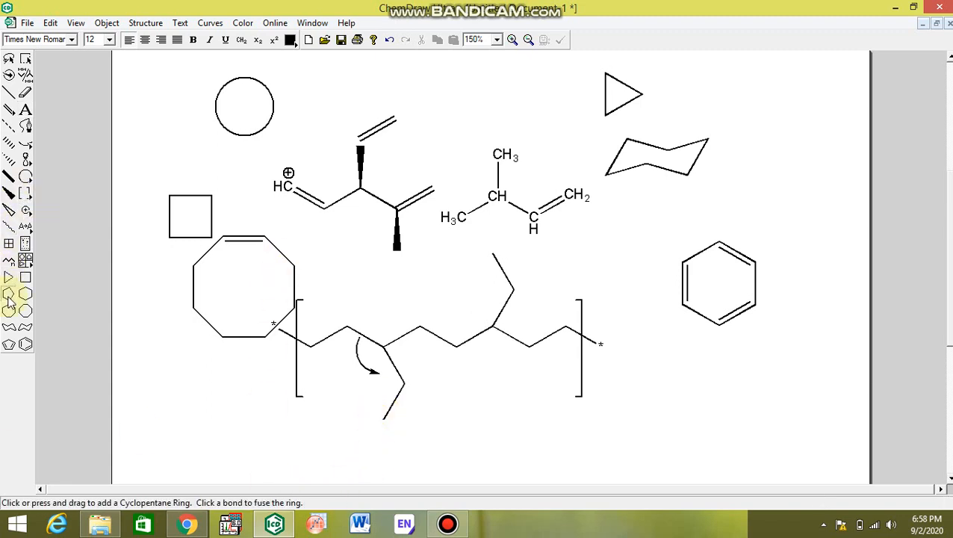
pyautogui.click(649, 404)
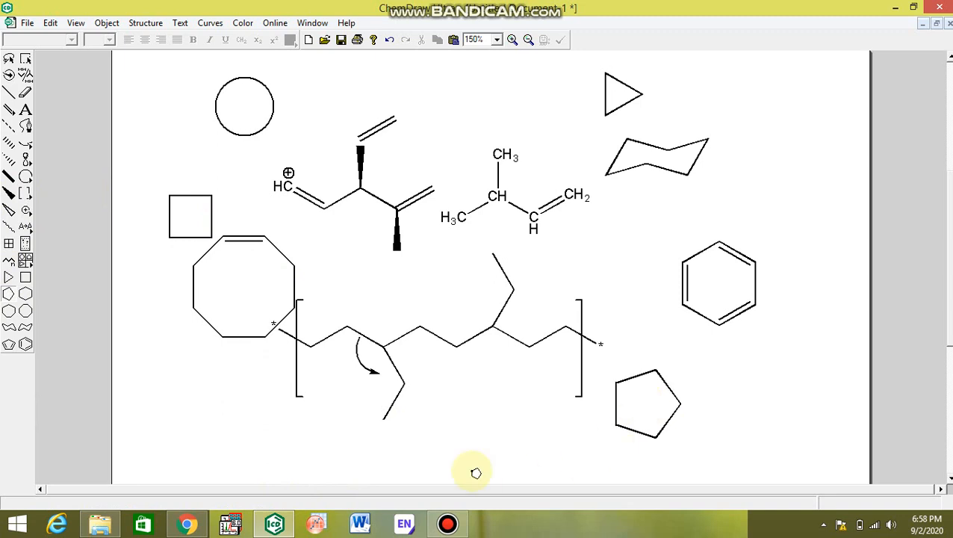
# Fuse a benzene ring onto the vertical bond of the cyclopentane ring near the closing bracket.
pyautogui.click(26, 344)
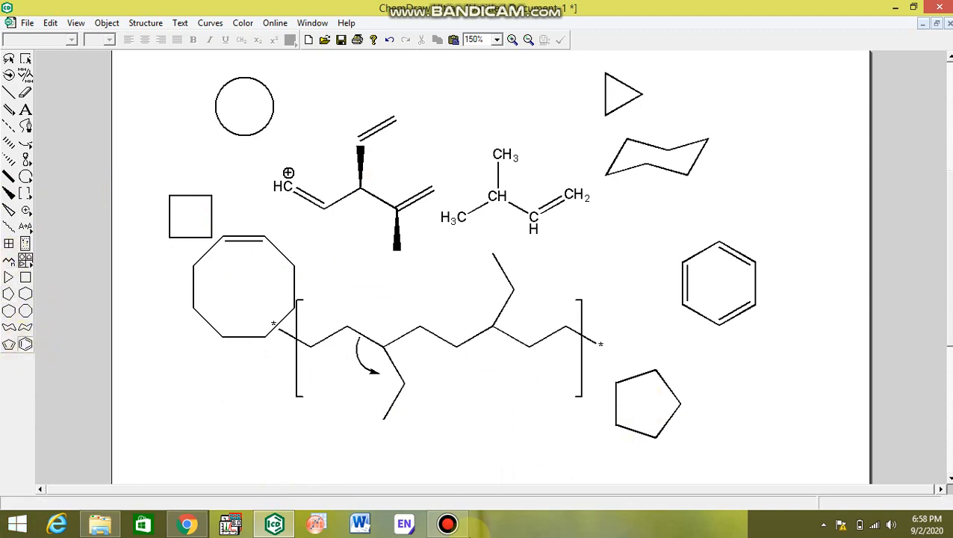
pyautogui.click(619, 406)
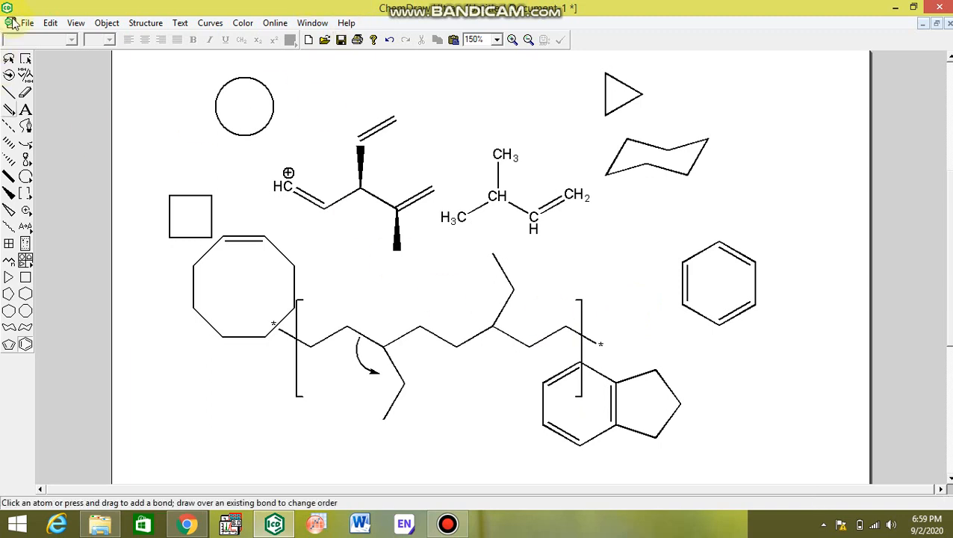
# Insert the structure named isopentane with its name below it, and move it to the empty area above the other drawings.
pyautogui.click(142, 24)
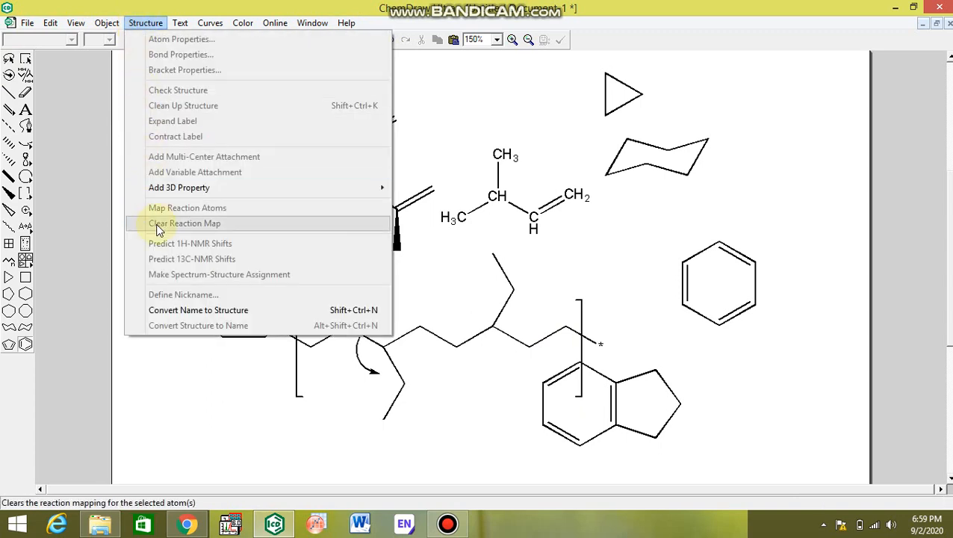
pyautogui.click(175, 311)
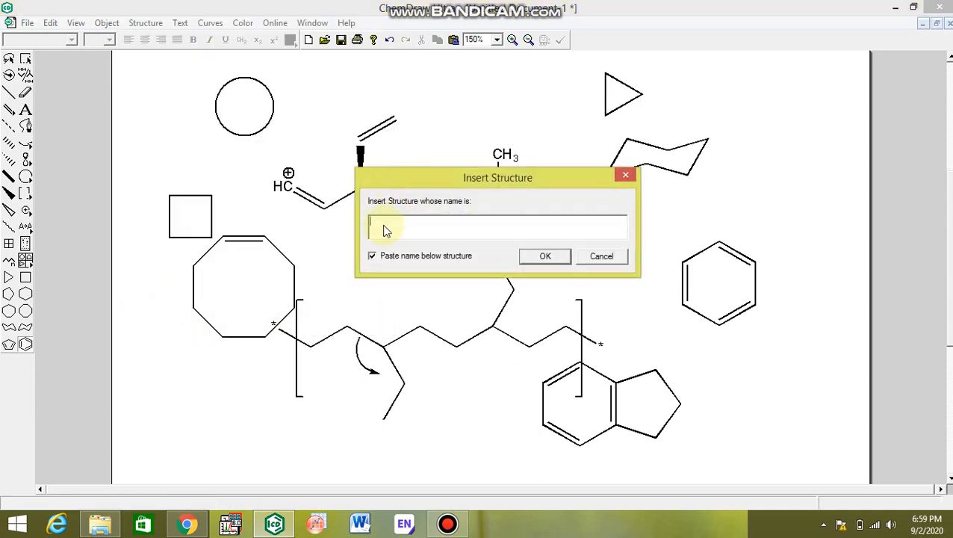
pyautogui.write('isopentane')
pyautogui.press('Return')
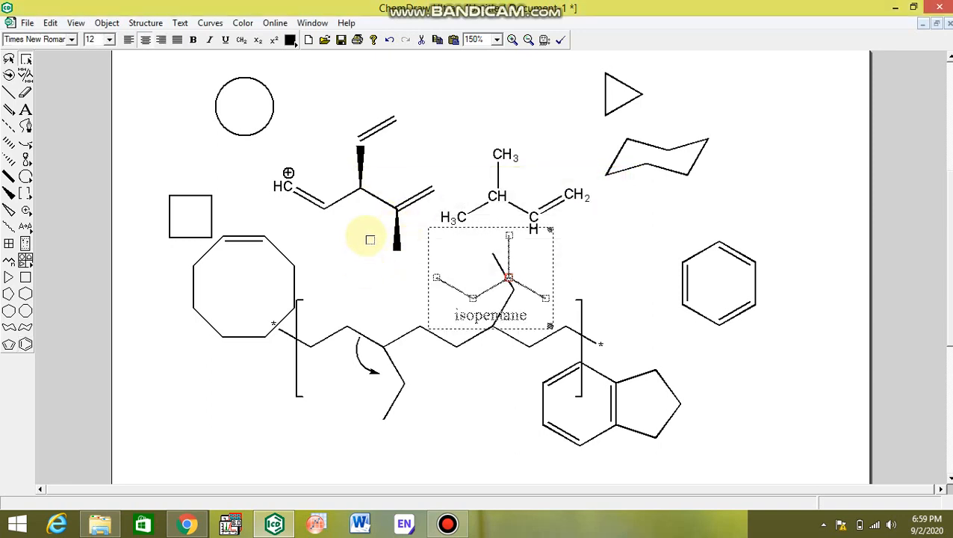
pyautogui.moveTo(490, 285); pyautogui.dragTo(760, 92)
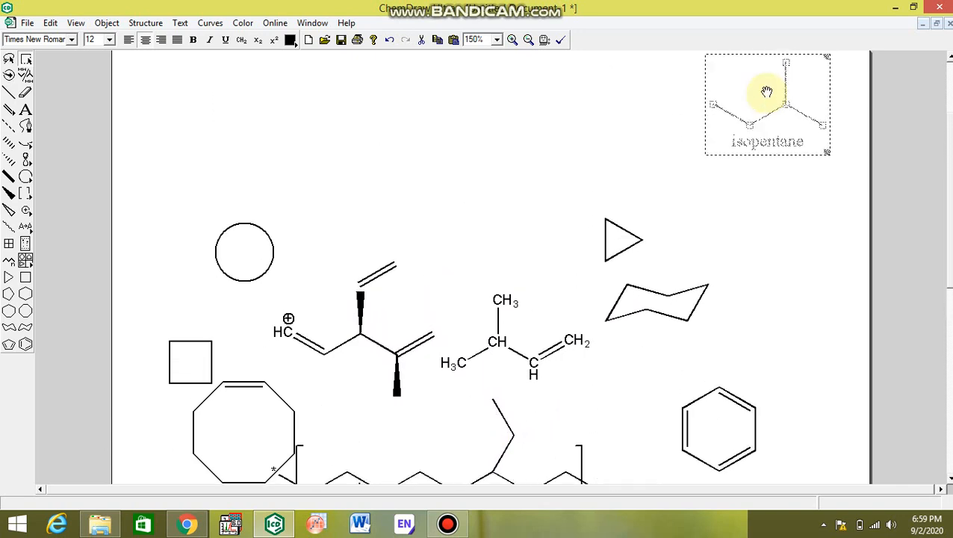
pyautogui.click(687, 130)
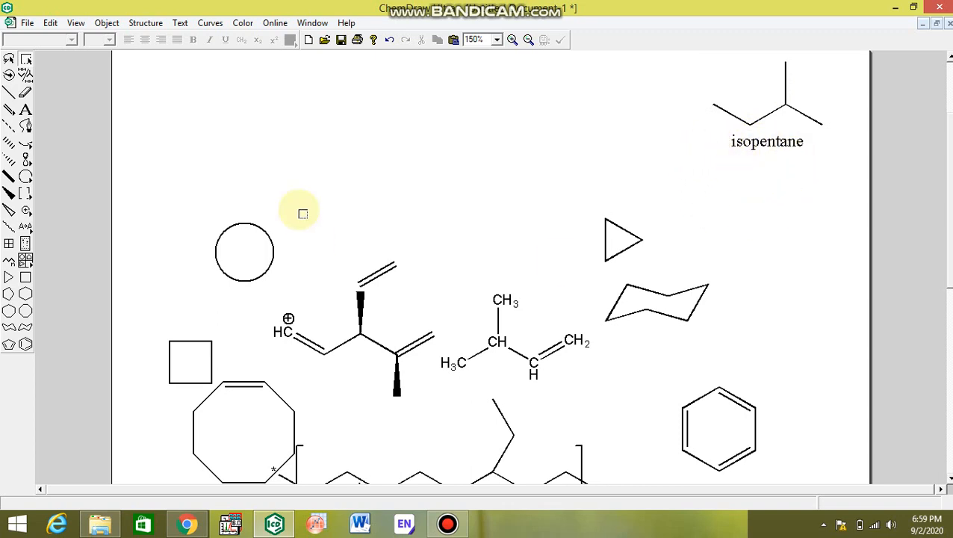
# Erase the isopentane name label beneath the inserted structure.
pyautogui.click(25, 109)
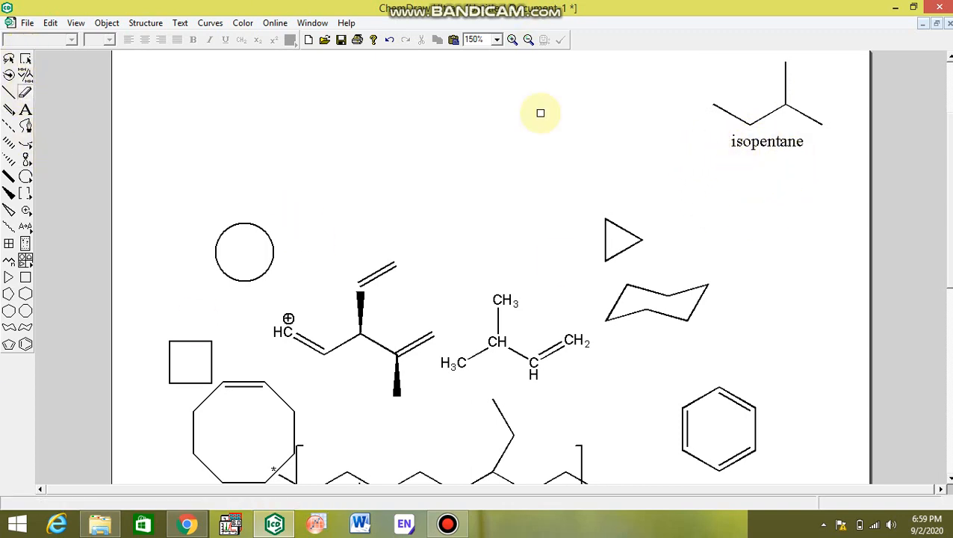
pyautogui.click(788, 142)
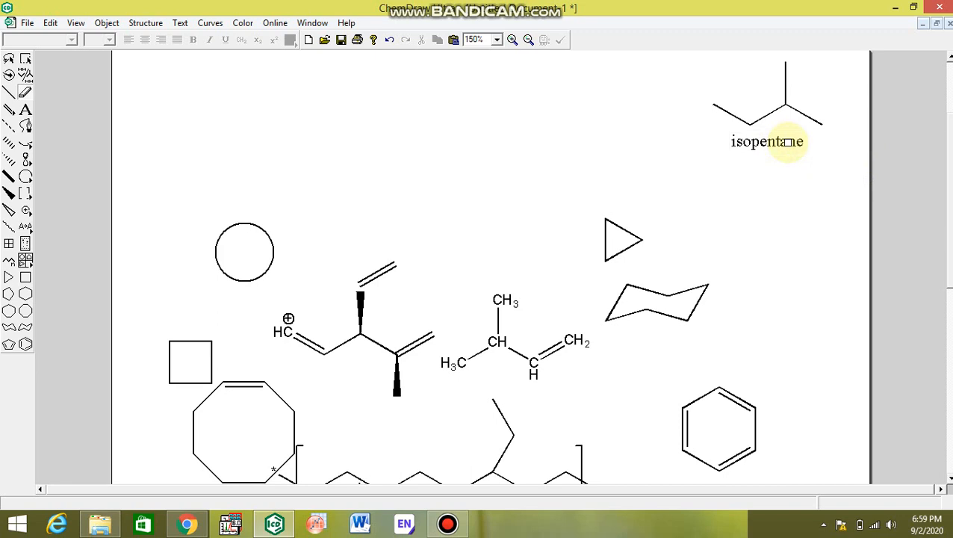
pyautogui.click(788, 143)
pyautogui.click(15, 89)
# Select the unlabelled isopentane structure and generate its chemical name from the structure.
pyautogui.click(26, 59)
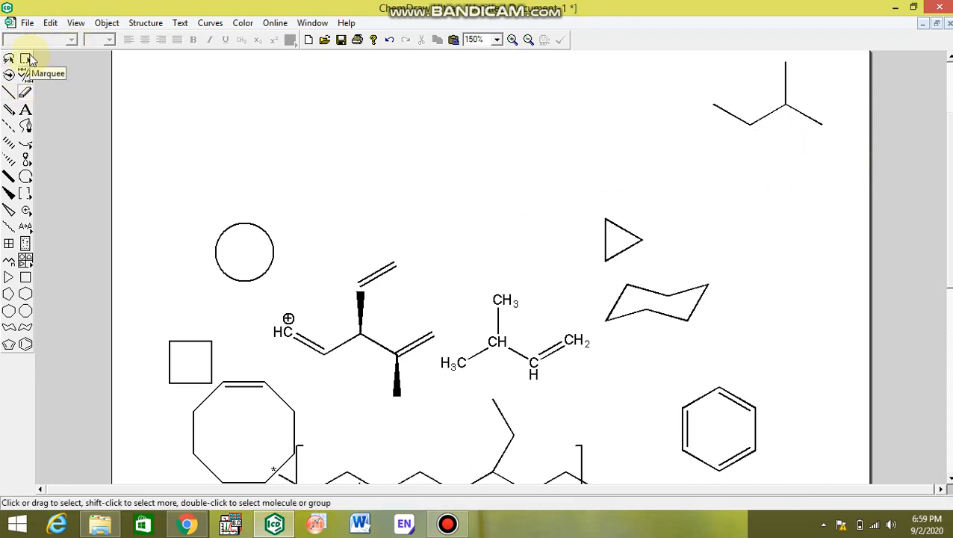
pyautogui.click(30, 59)
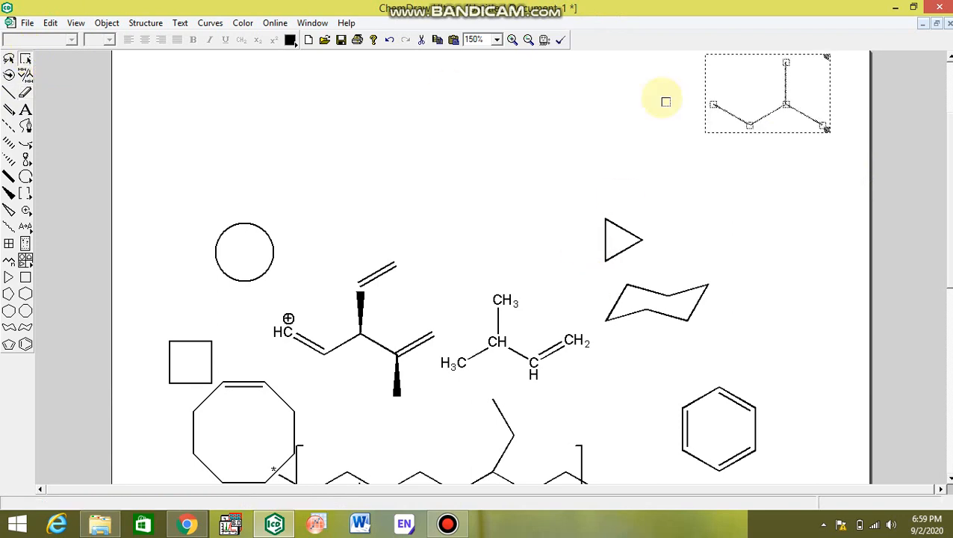
pyautogui.click(145, 22)
pyautogui.click(224, 326)
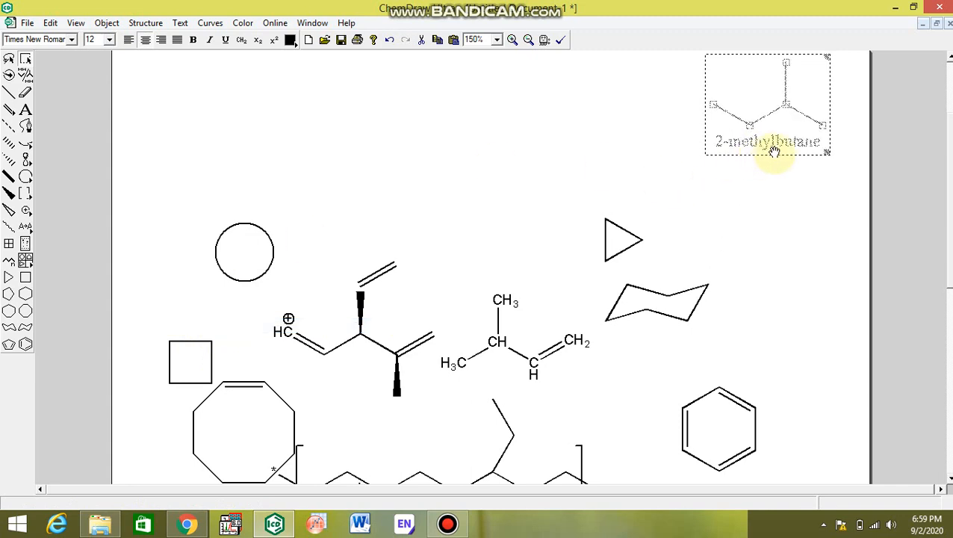
pyautogui.click(789, 180)
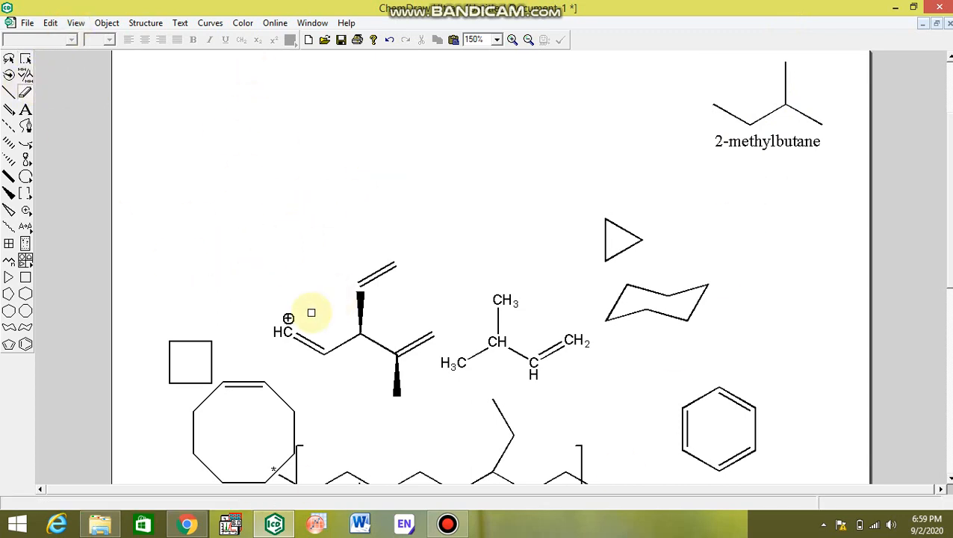
# Delete the wedge-bonded molecule together with the enclosed parts of the square, the octagon and the CH3-labelled molecule.
pyautogui.click(25, 60)
pyautogui.moveTo(189, 239); pyautogui.dragTo(533, 474)
pyautogui.press('Delete')
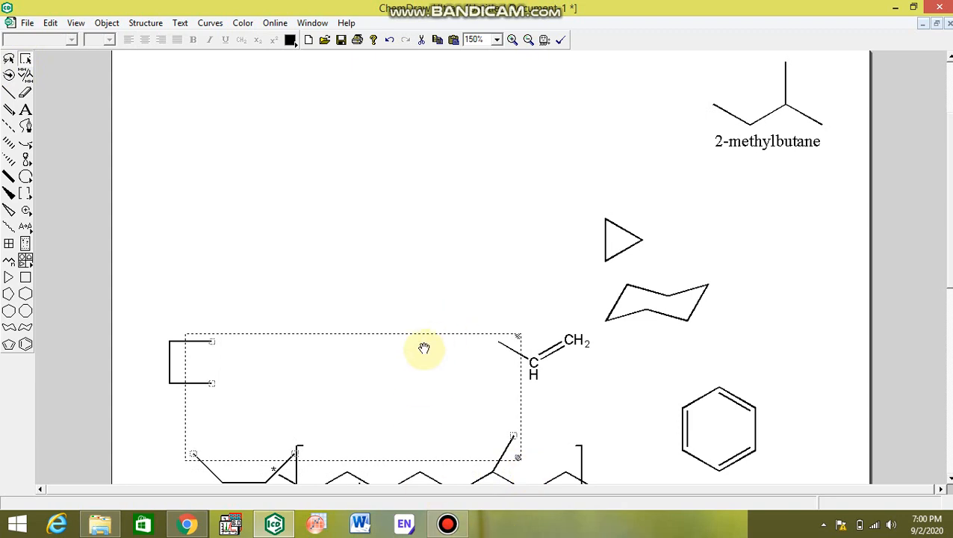
pyautogui.click(414, 187)
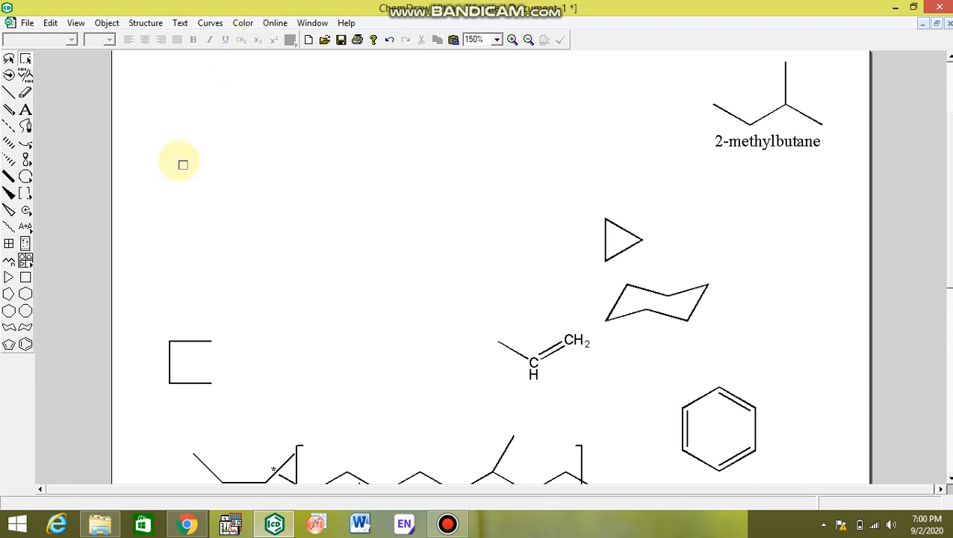
# Tilt the cyclopropane ring in 3D with the Structure Perspective tool.
pyautogui.click(10, 77)
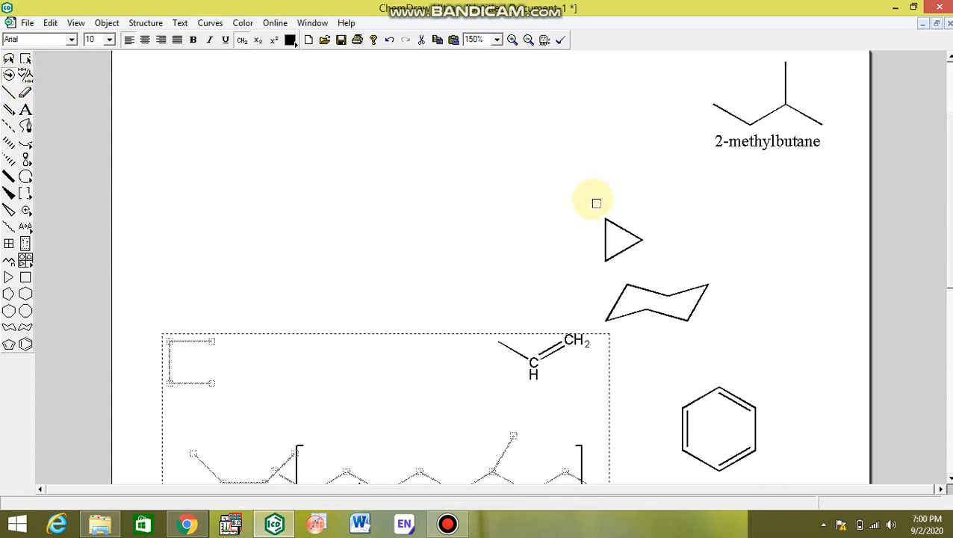
pyautogui.moveTo(596, 202); pyautogui.dragTo(610, 259)
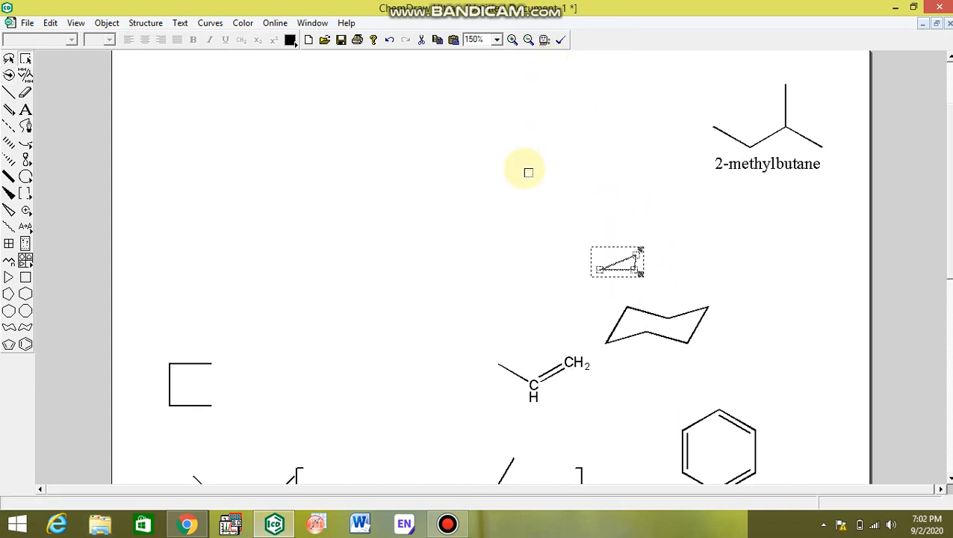
# Select the 2-methylbutane structure with its name and rotate both slightly clockwise.
pyautogui.click(25, 59)
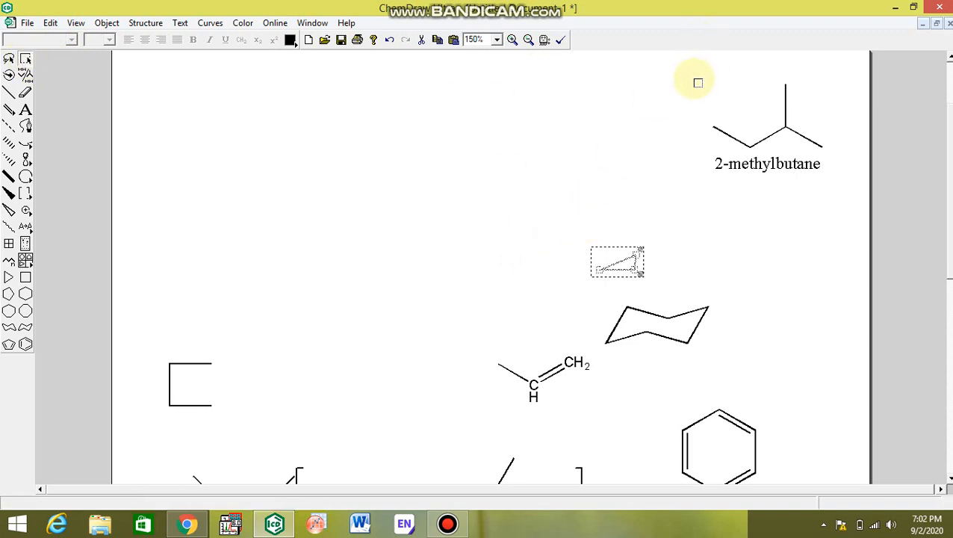
pyautogui.moveTo(698, 82); pyautogui.dragTo(861, 198)
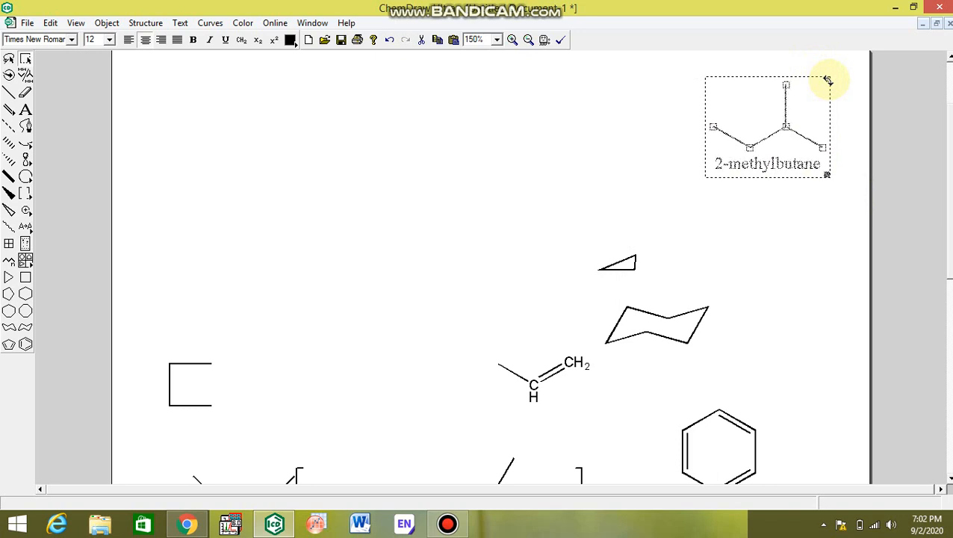
pyautogui.moveTo(828, 80); pyautogui.dragTo(799, 147)
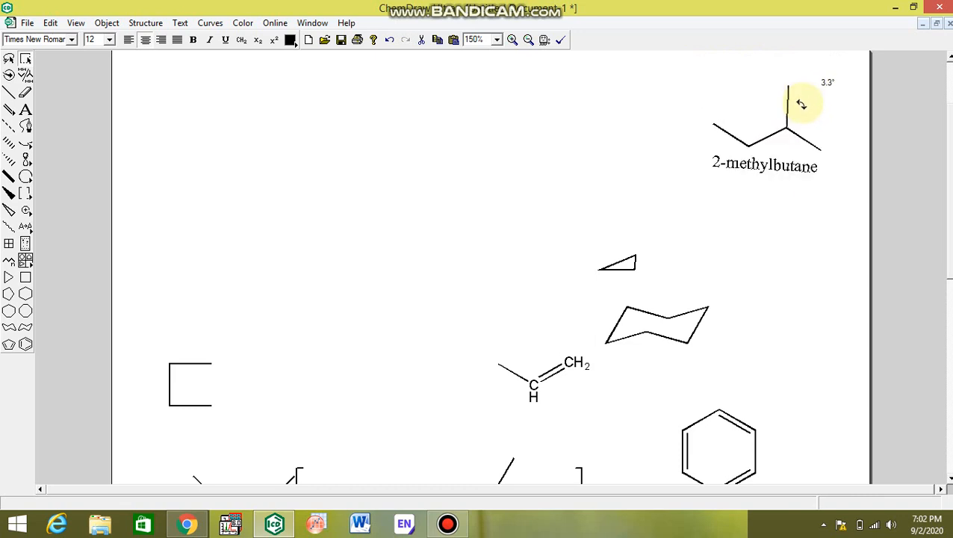
pyautogui.moveTo(801, 103); pyautogui.dragTo(799, 104)
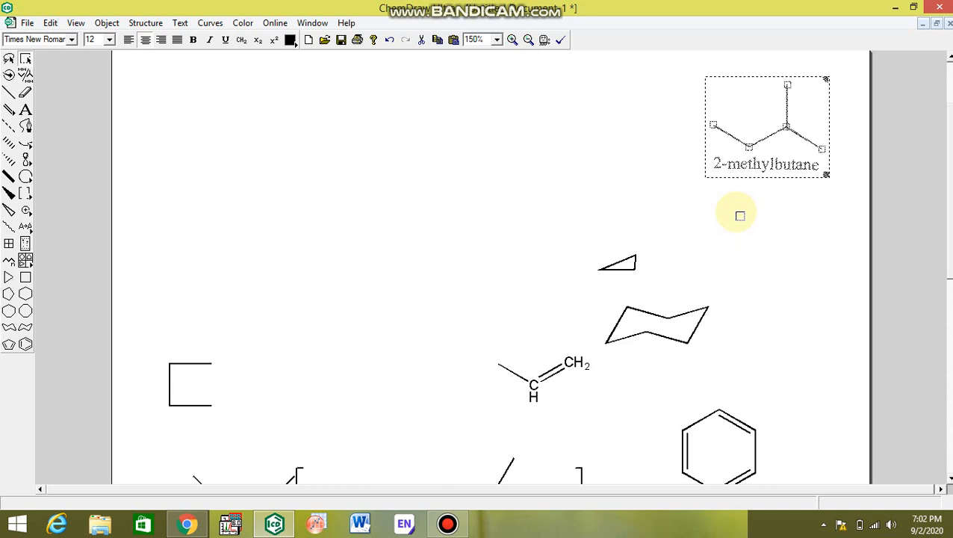
pyautogui.moveTo(578, 8)
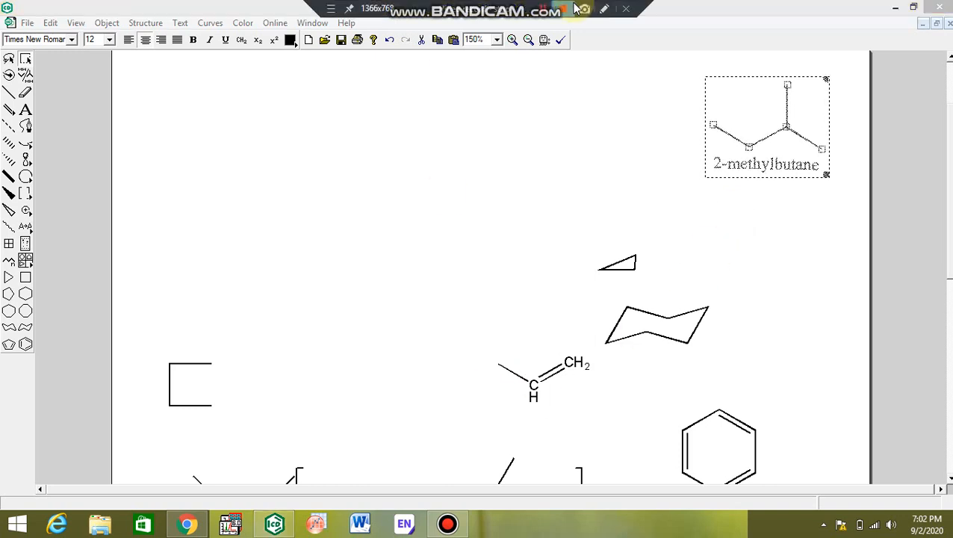